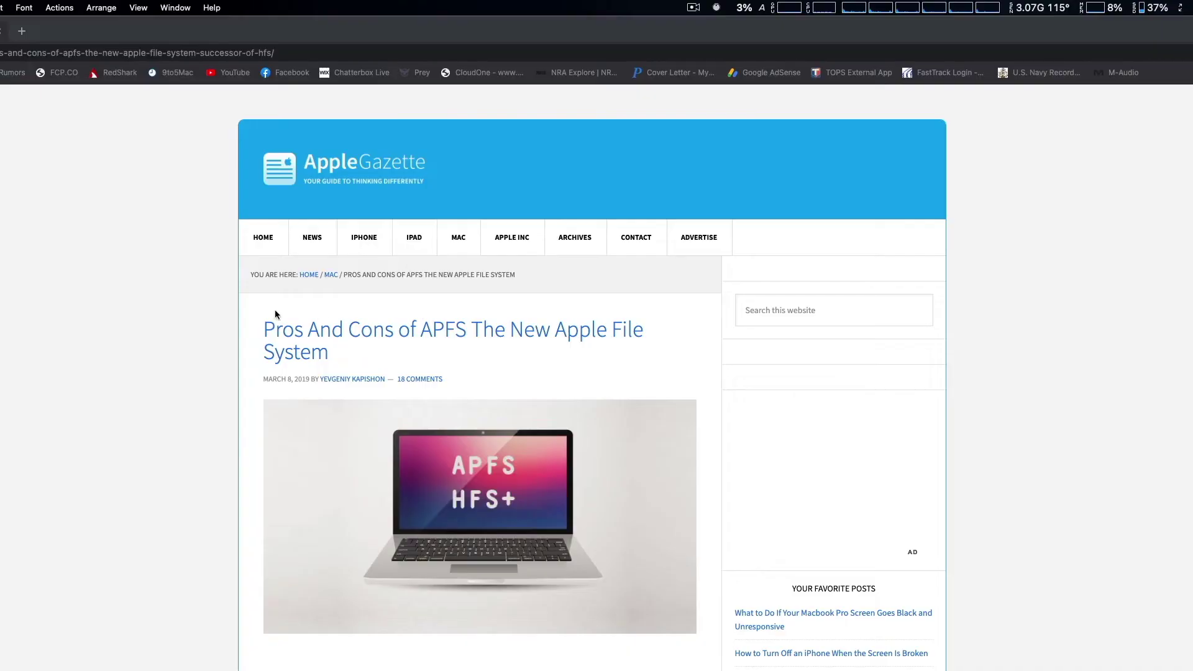
Read the introduction and the pros section of the AppleGazette article on the APFS file system
left_click(120, 323)
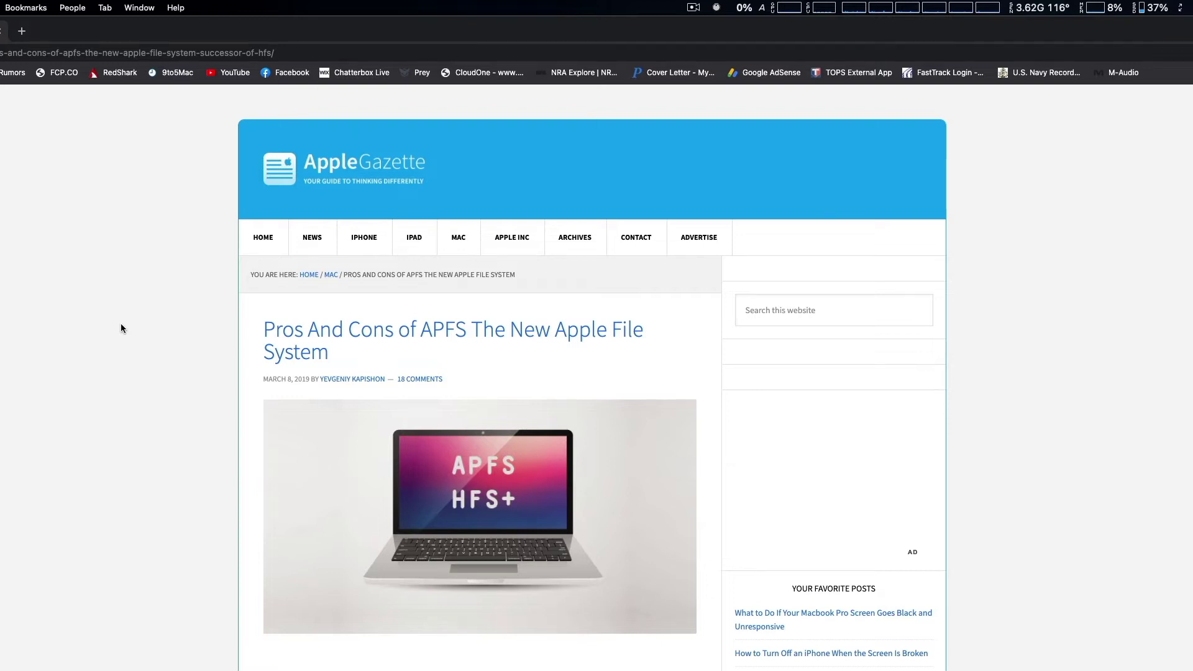
scroll(120, 328, "down", 2)
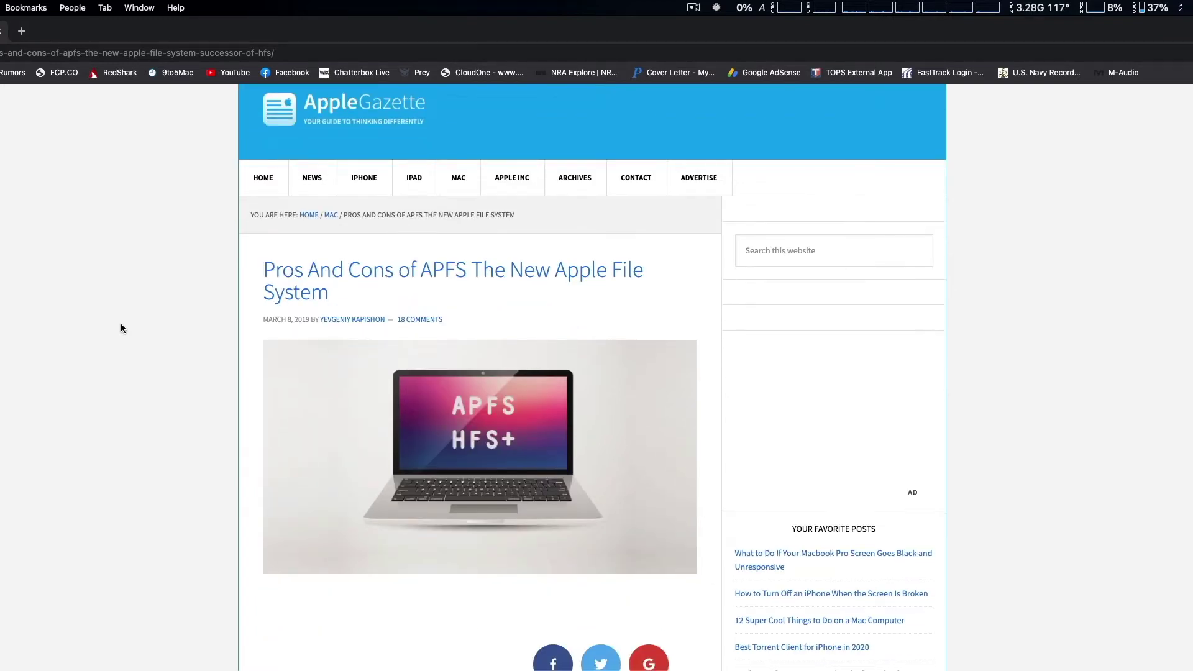
scroll(121, 328, "down", 3)
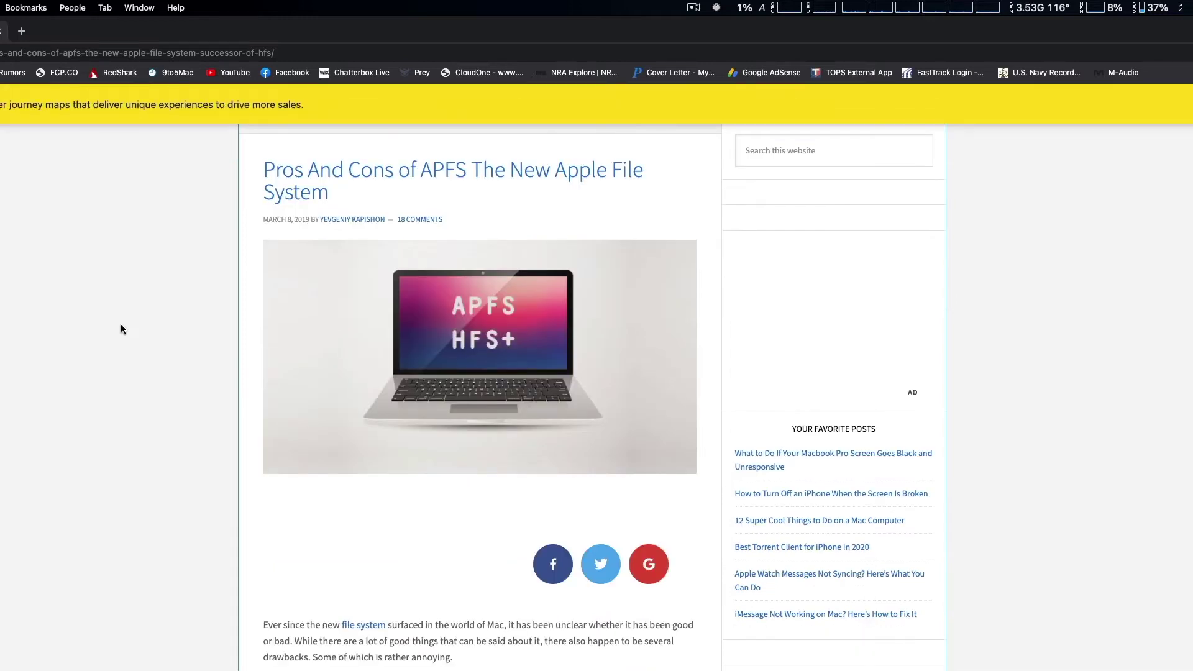
scroll(120, 328, "down", 5)
scroll(121, 326, "up", 10)
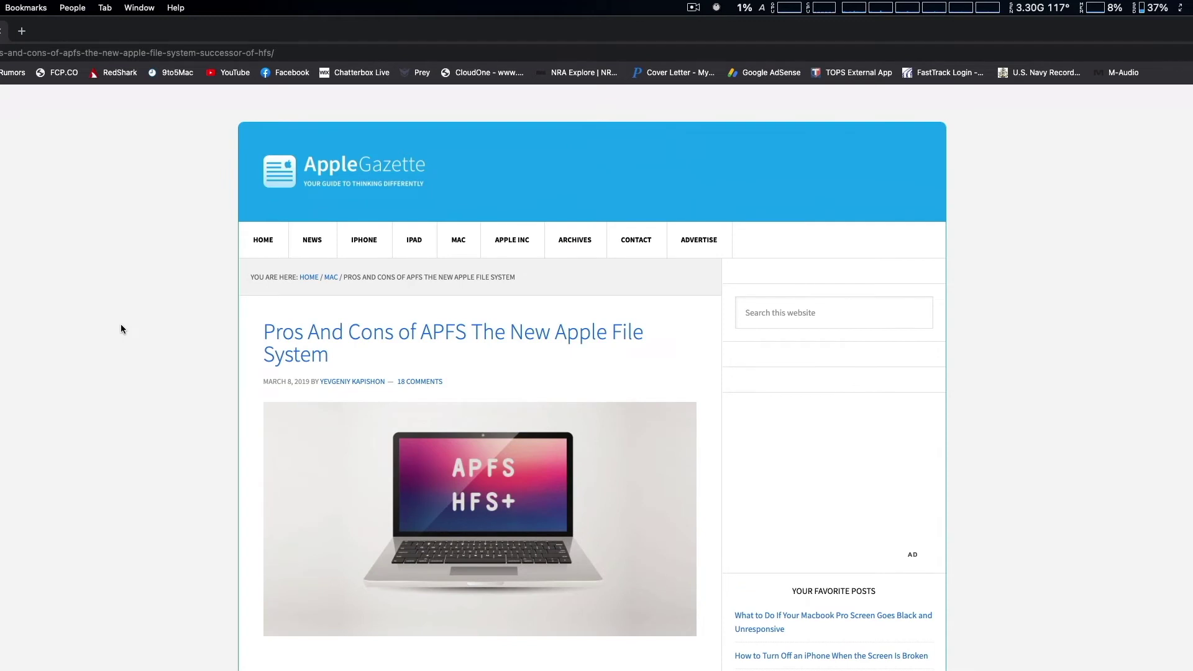
scroll(121, 328, "down", 9)
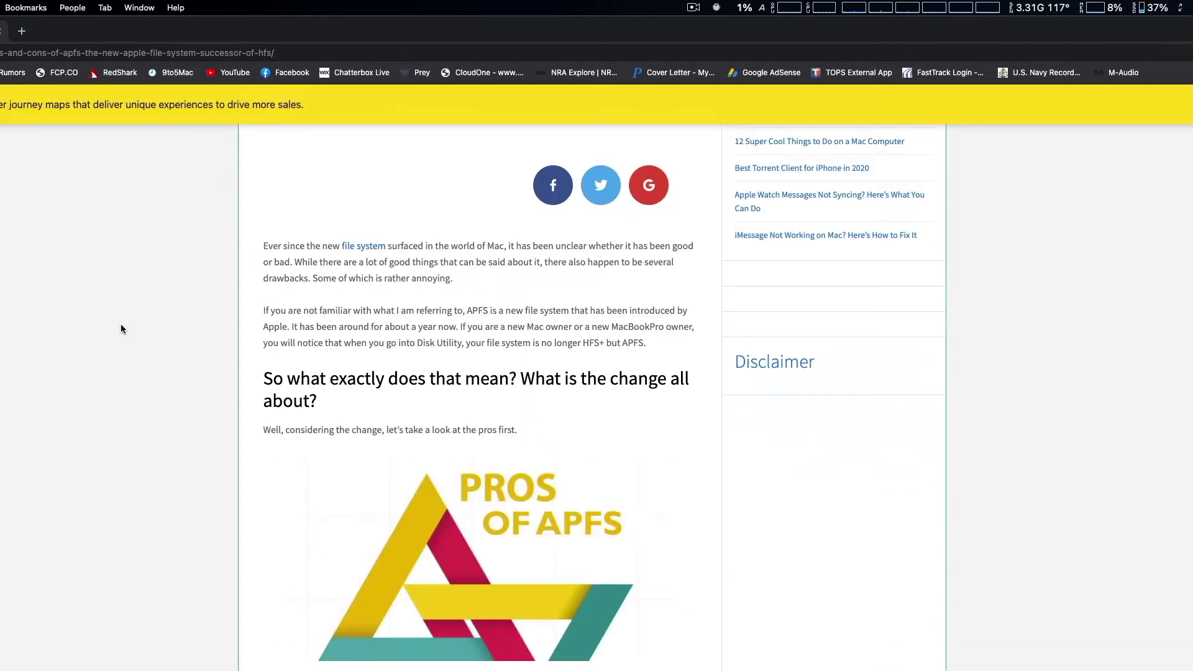
scroll(121, 328, "down", 8)
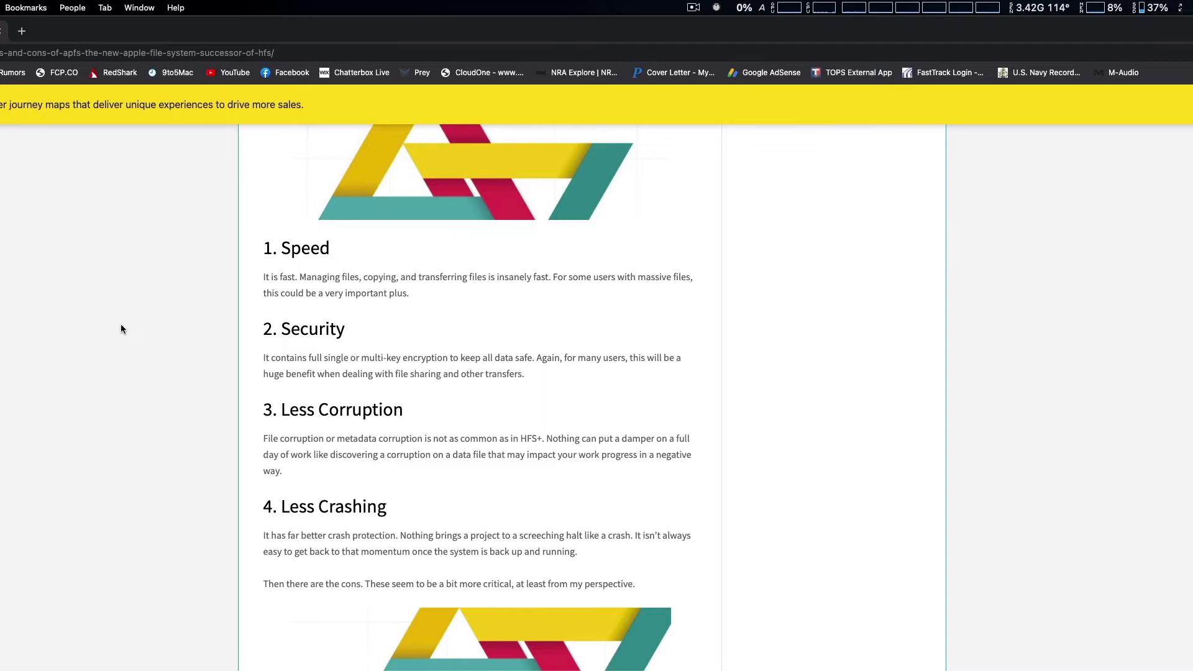
Read the article's cons of APFS, from Time Machine to Data Recovery, and close the page
scroll(121, 329, "down", 10)
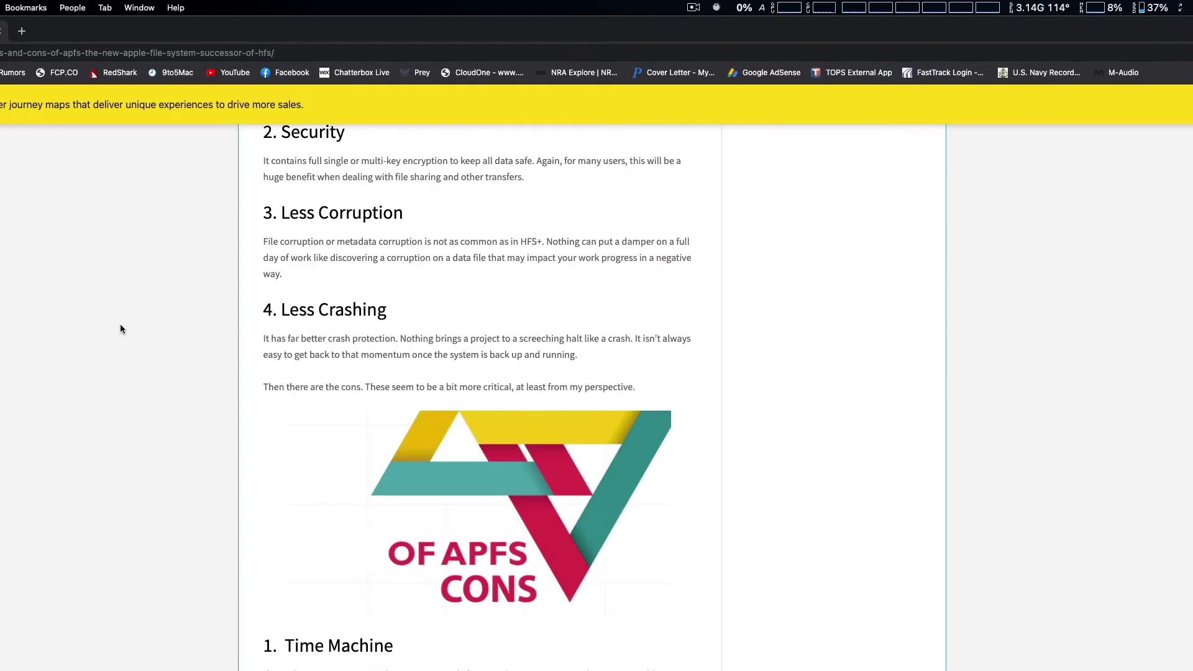
scroll(121, 329, "down", 3)
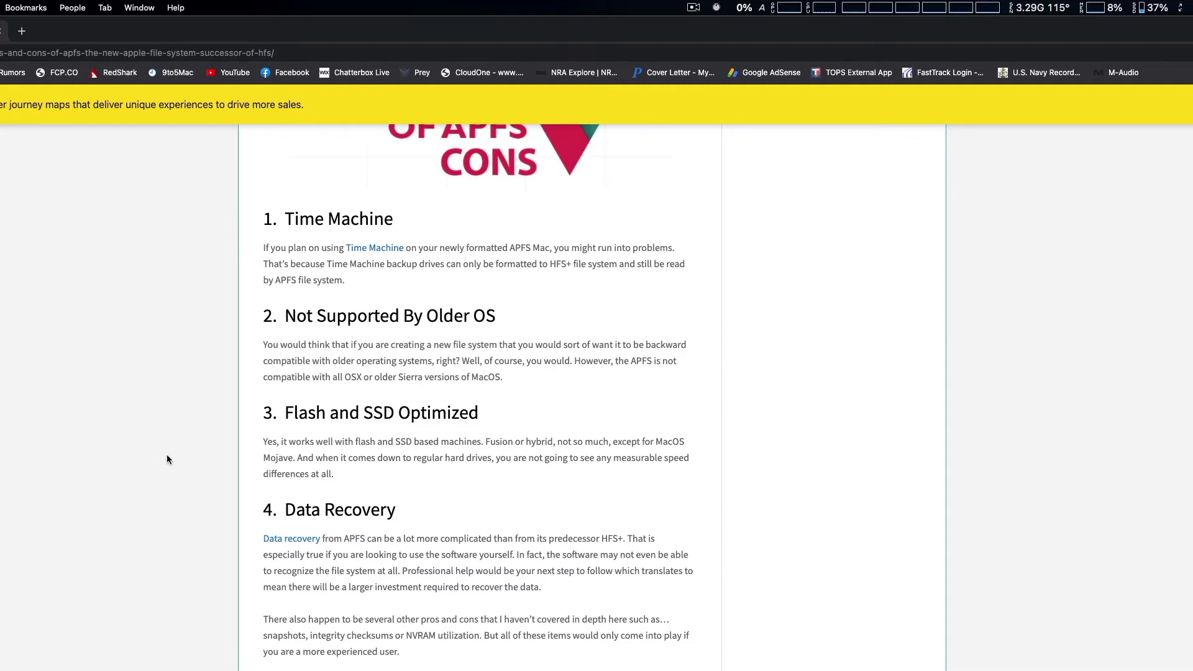
scroll(166, 460, "down", 3)
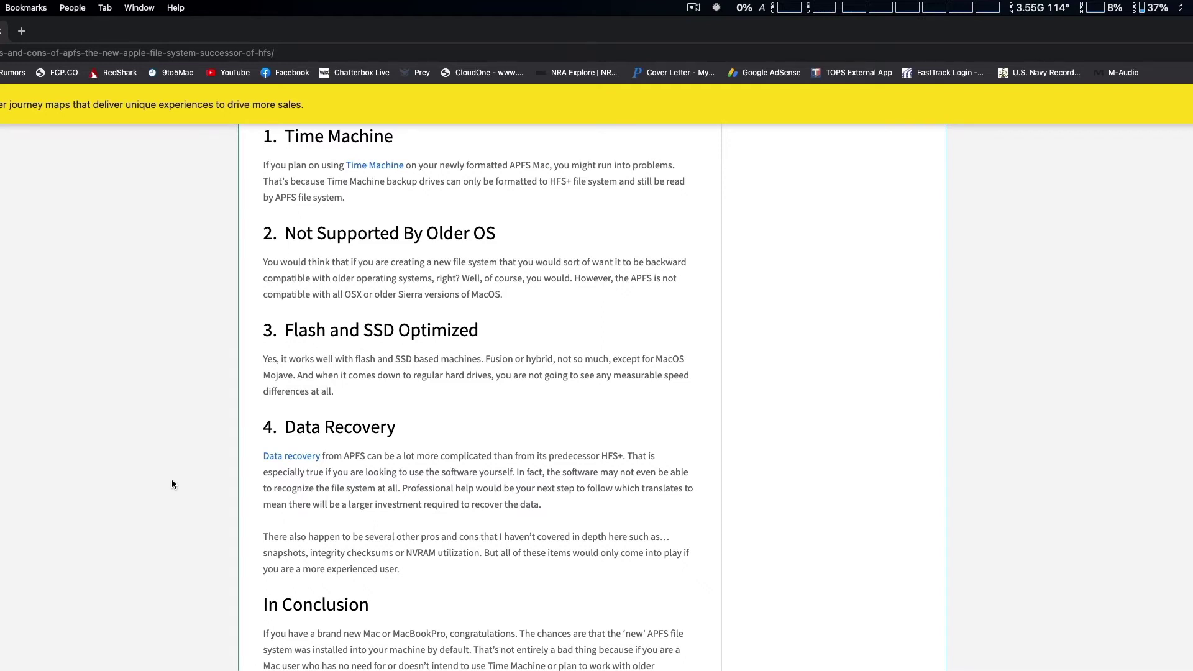
scroll(172, 479, "up", 20)
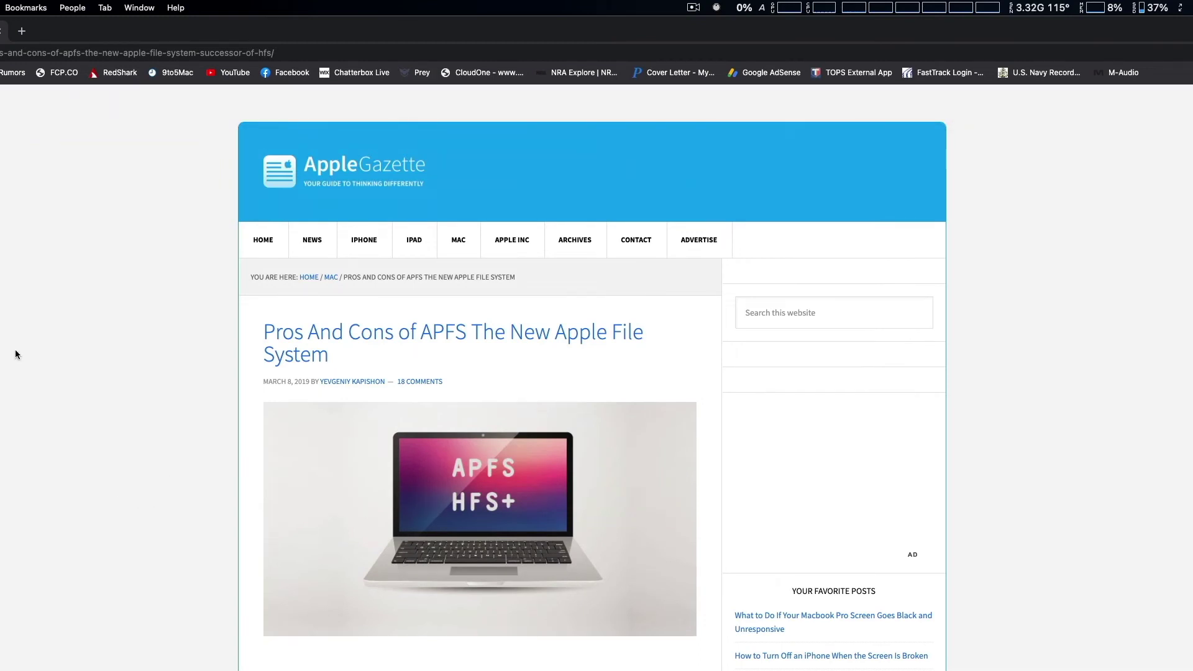
key("super+w")
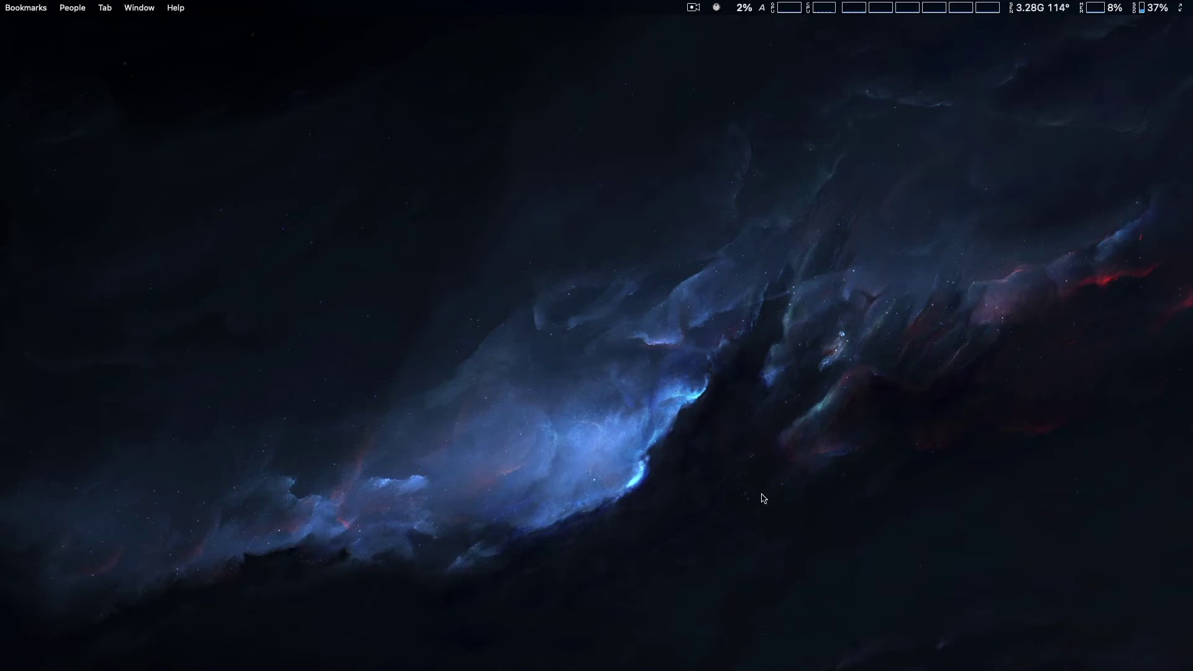
Open the Time Machine preferences, review the backup settings and menu bar commands, and quit System Preferences
mouse_move(805, 668)
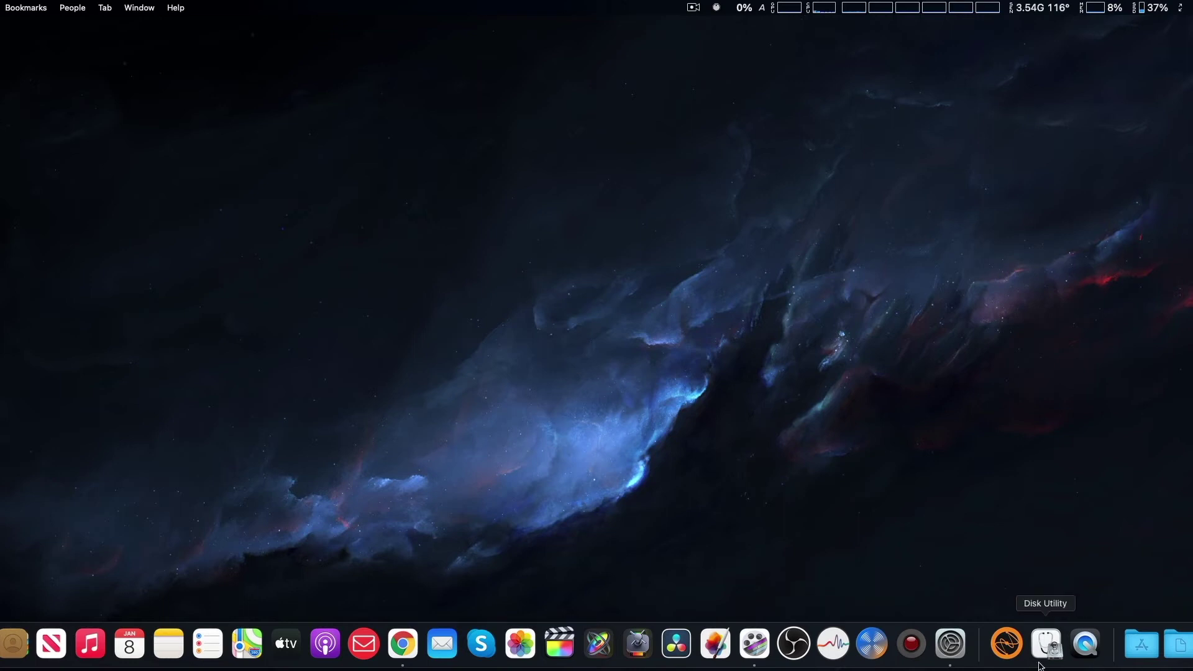
left_click(957, 648)
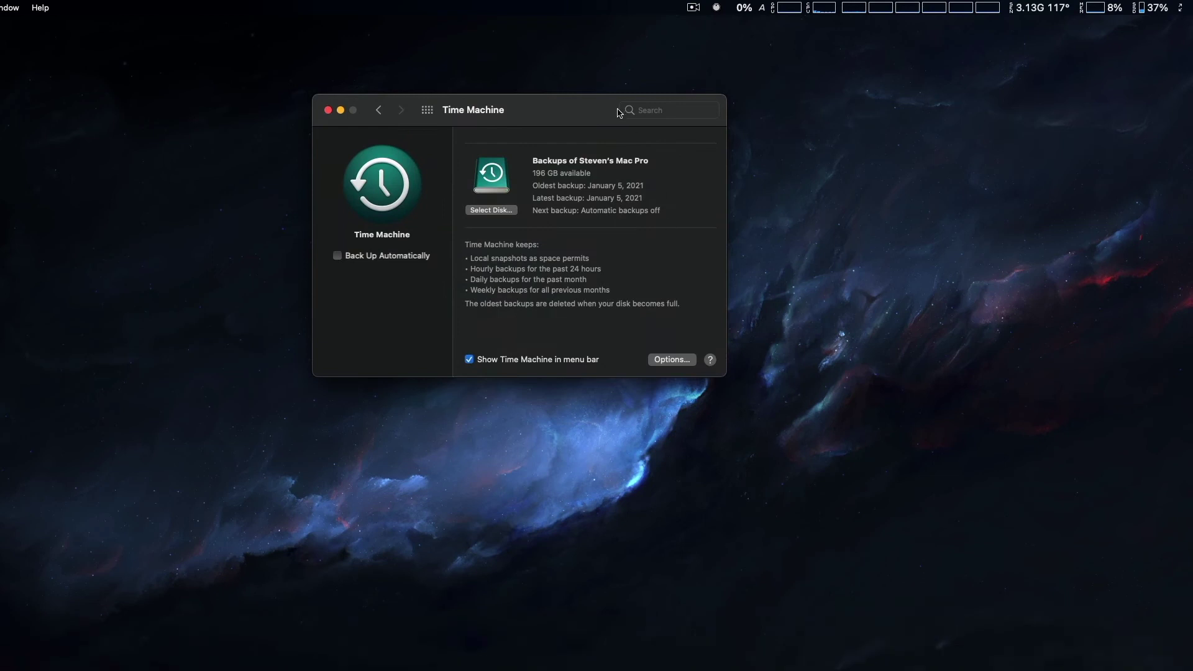
left_click_drag(561, 119, 575, 148)
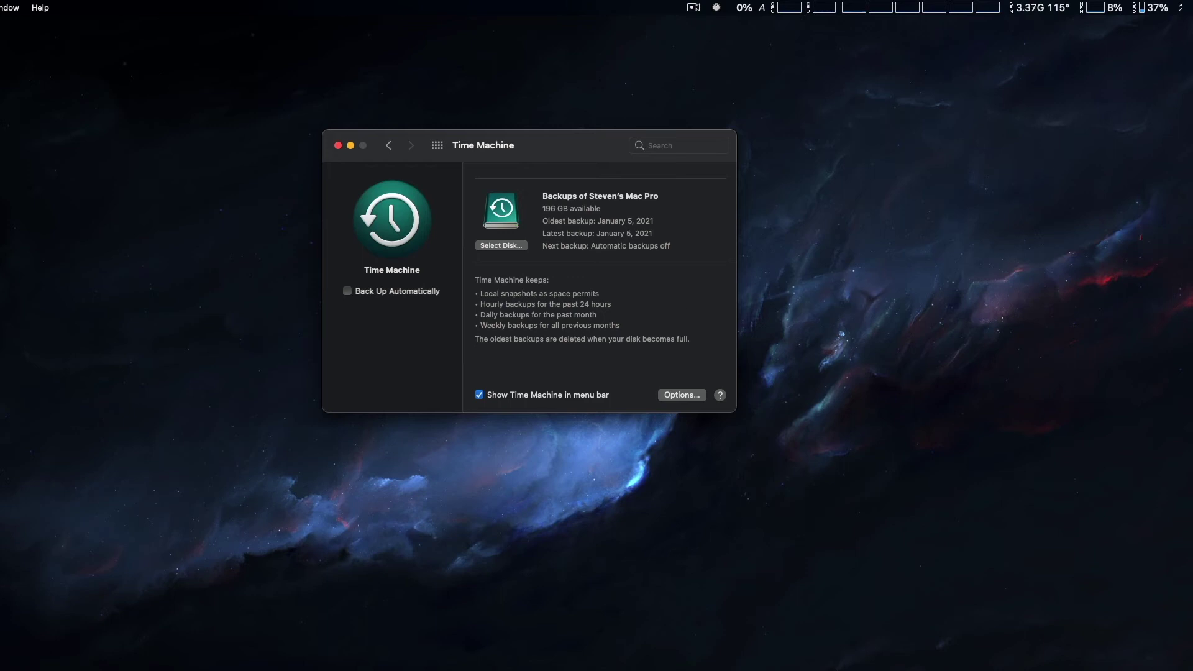
left_click(1180, 7)
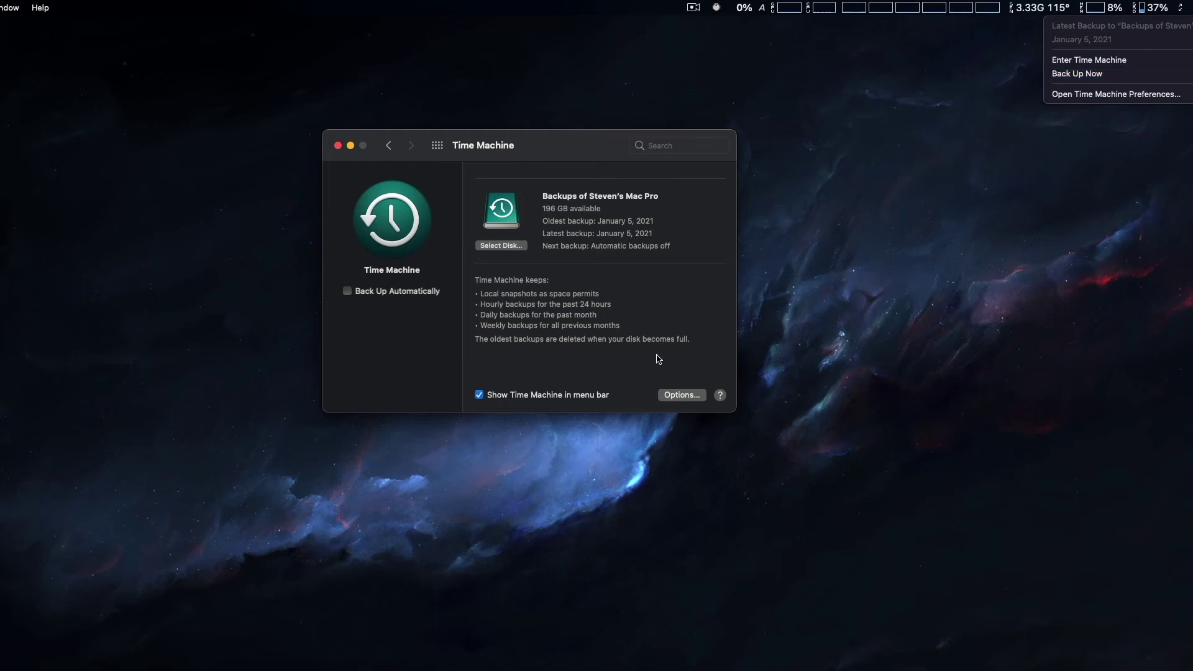
left_click(631, 341)
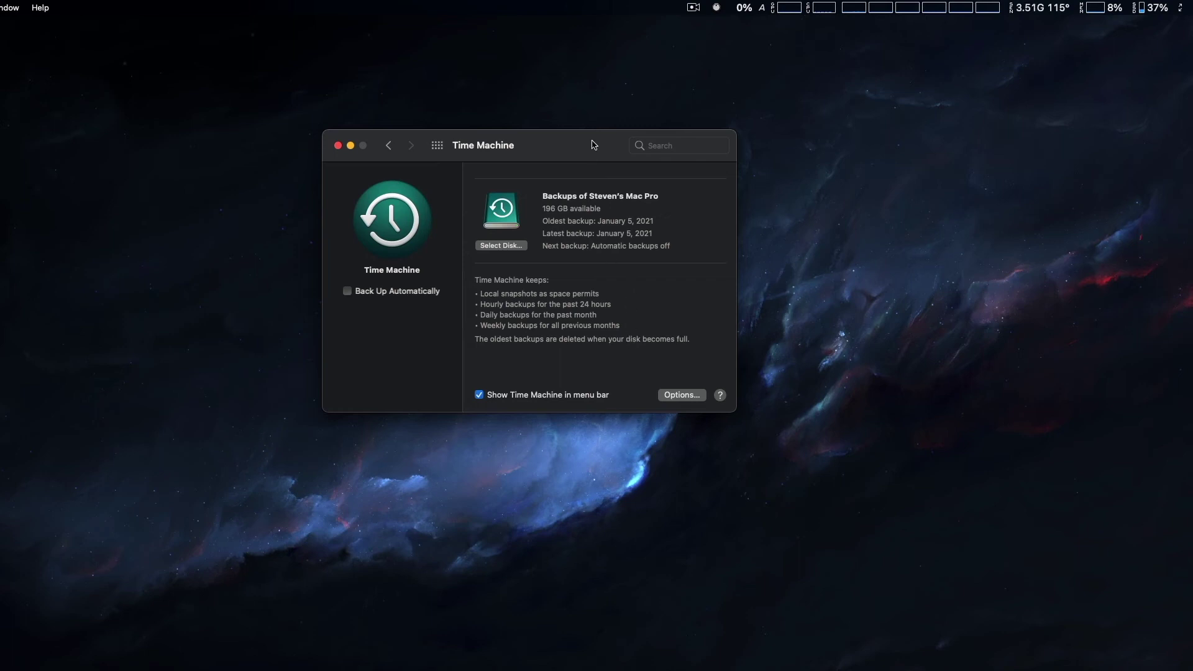
left_click_drag(593, 146, 591, 147)
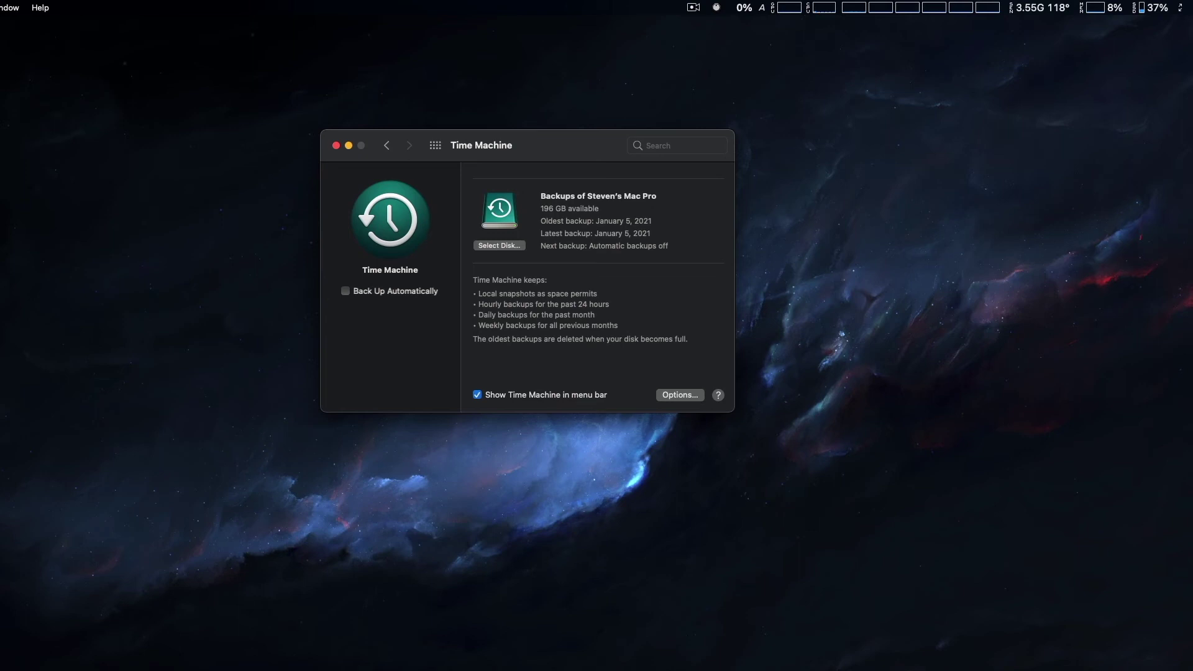
key("super+q")
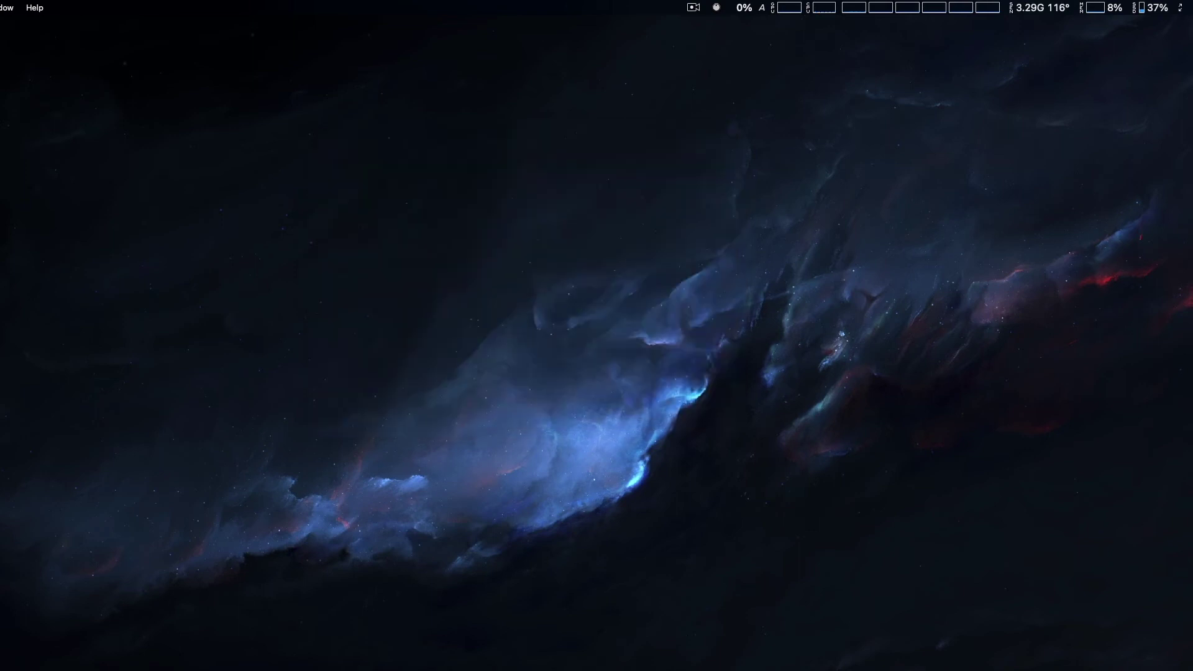
Launch TimeMachineEditor from the Applications folder and reposition its window slightly
mouse_move(720, 668)
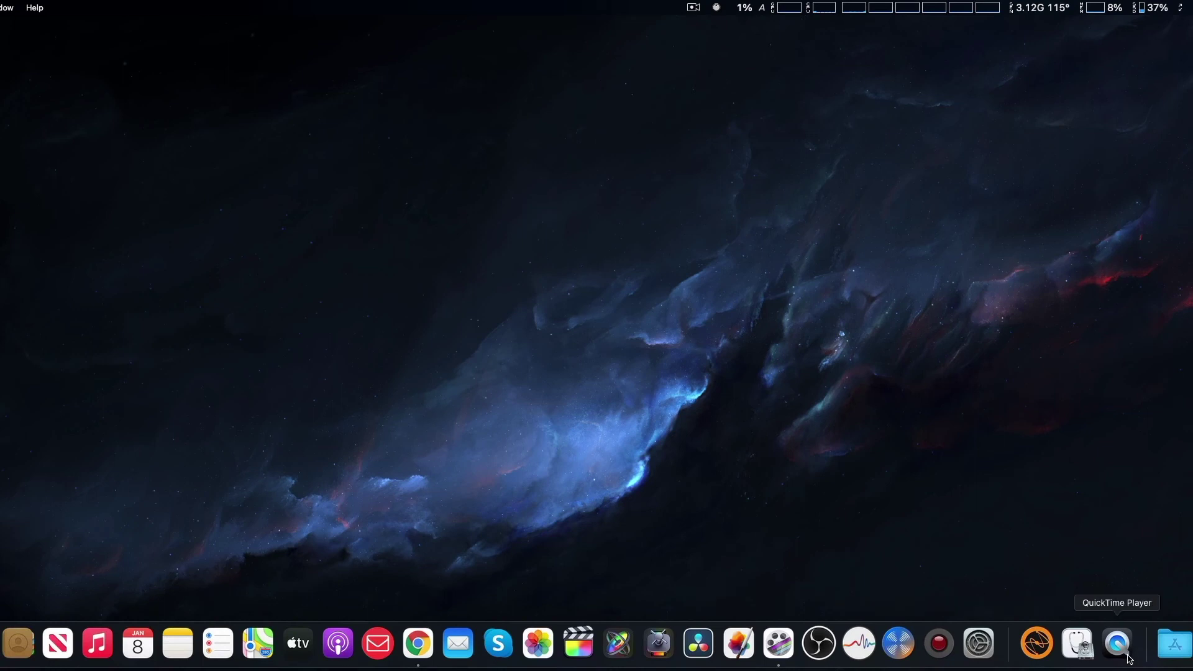
left_click(1174, 644)
scroll(1138, 552, "down", 10)
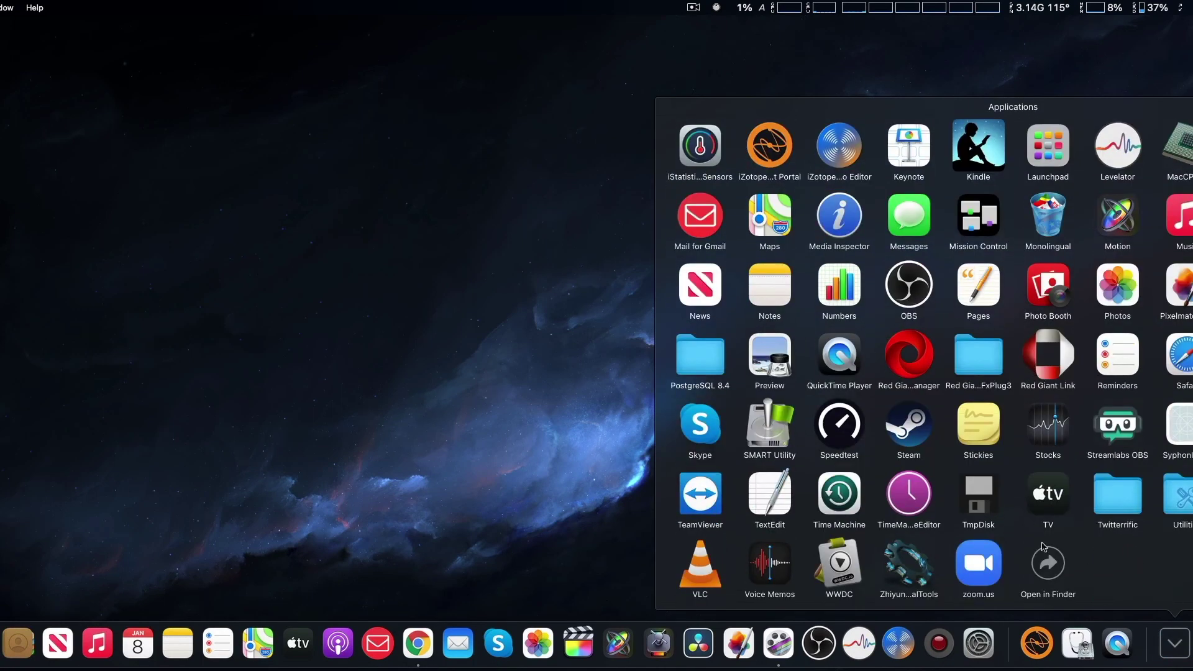
left_click(909, 494)
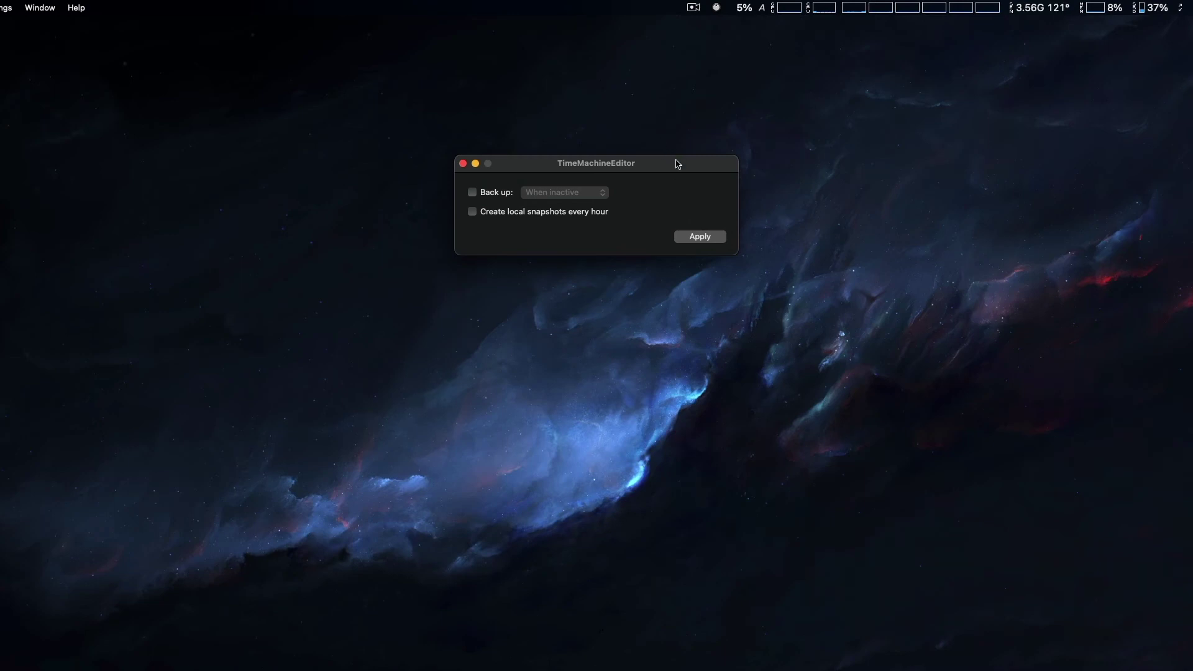
left_click_drag(682, 165, 656, 164)
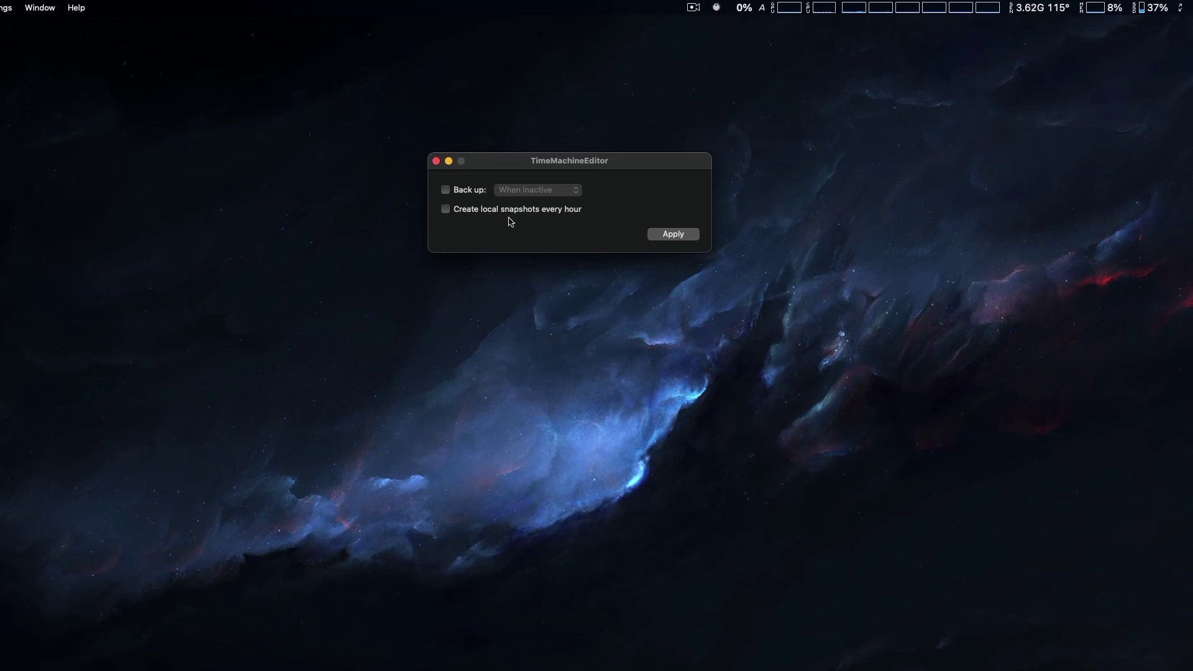
Enable scheduled backups, set the schedule to Interval with a 1 hour period, and review the available time units
left_click(446, 190)
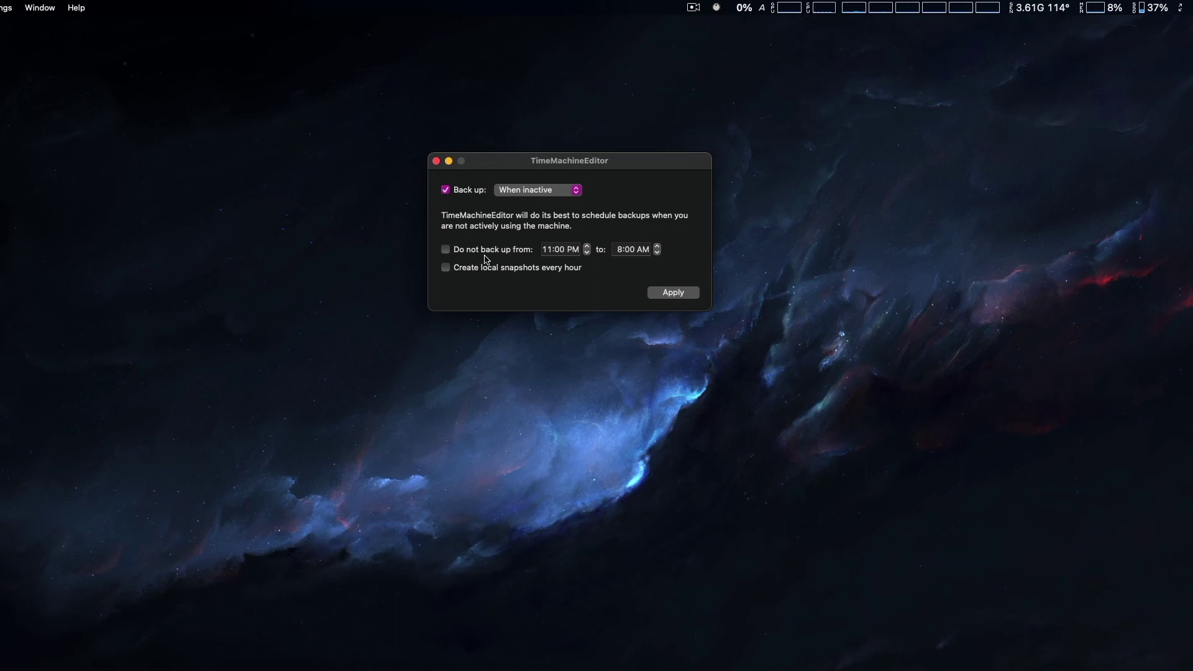
left_click(578, 192)
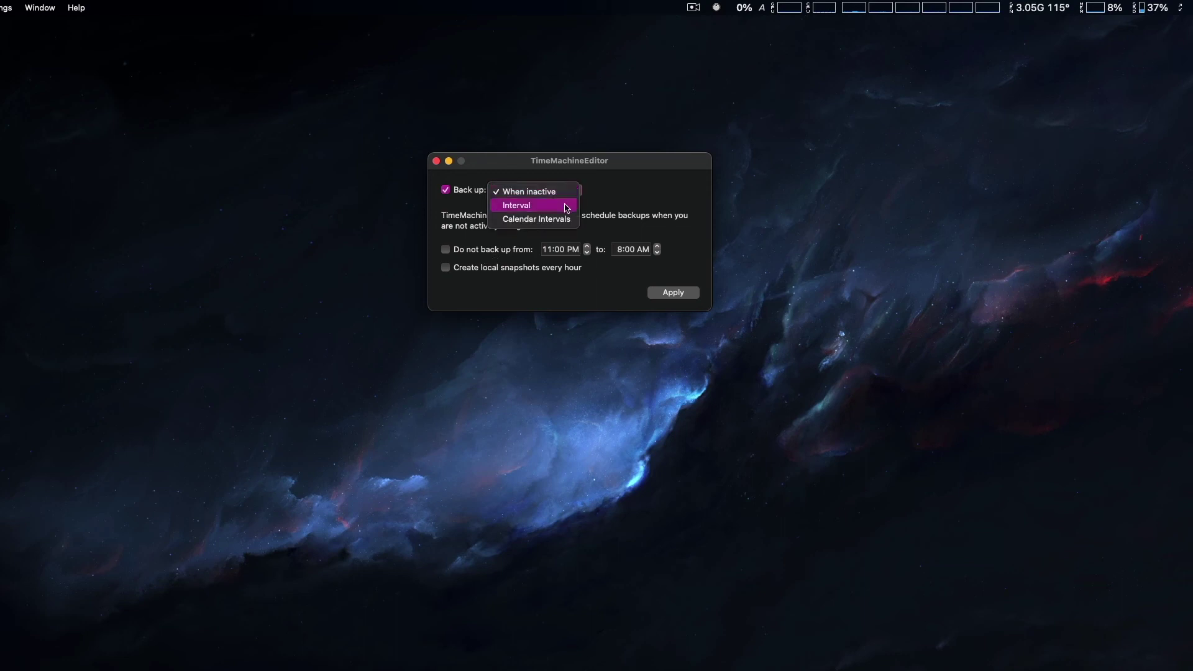
left_click(567, 208)
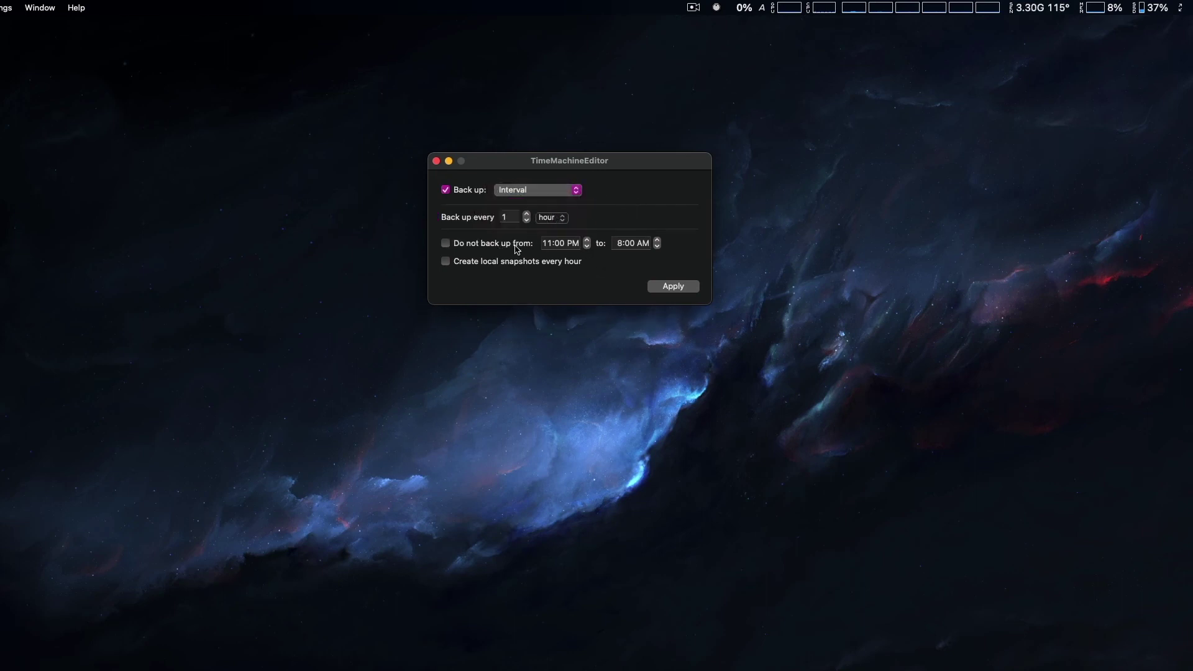
left_click(562, 218)
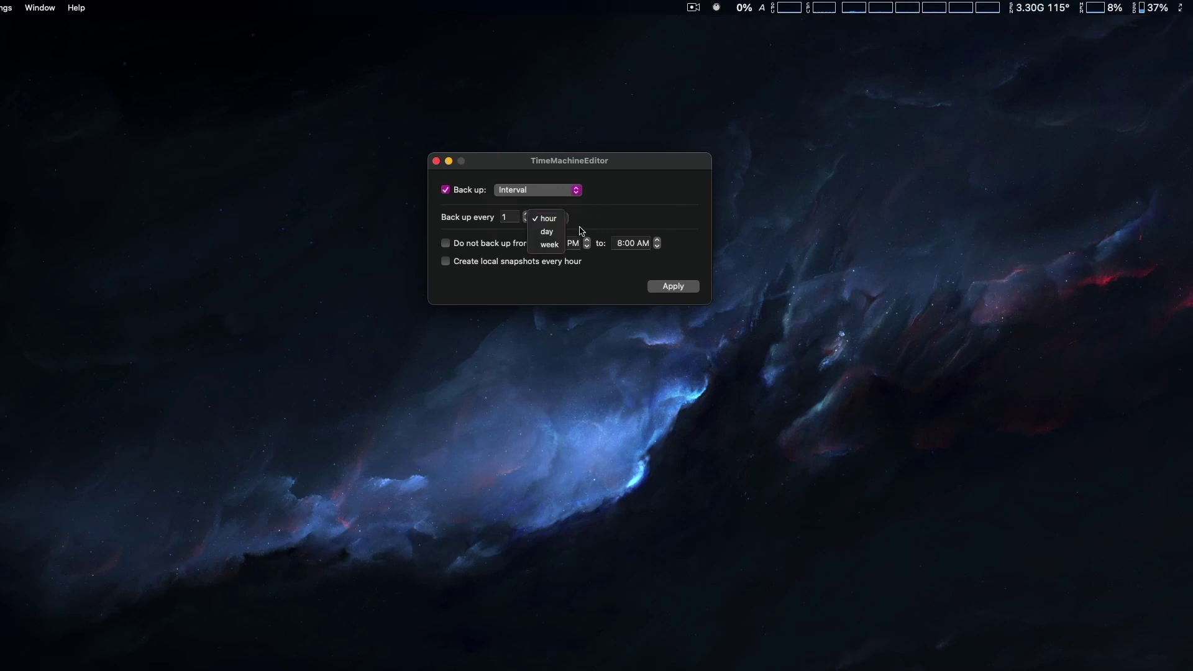
left_click(565, 218)
left_click(626, 209)
Switch the backup schedule to Calendar Intervals, add a second backup entry, review its day choices, and remove that entry
left_click(577, 191)
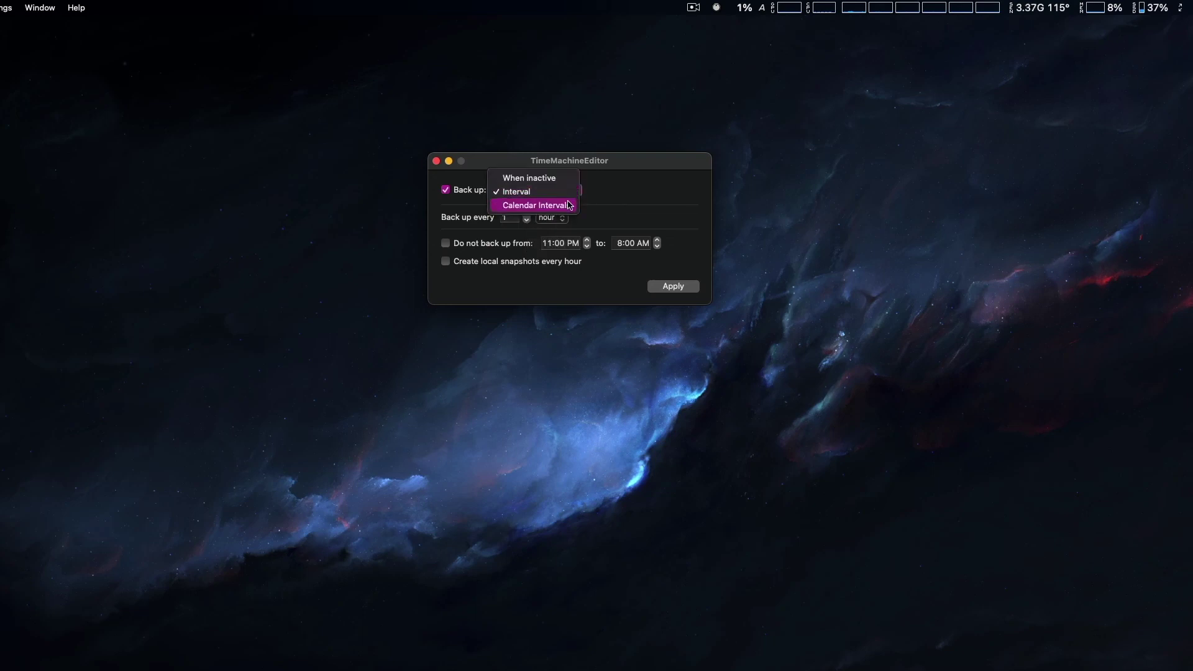
left_click(570, 205)
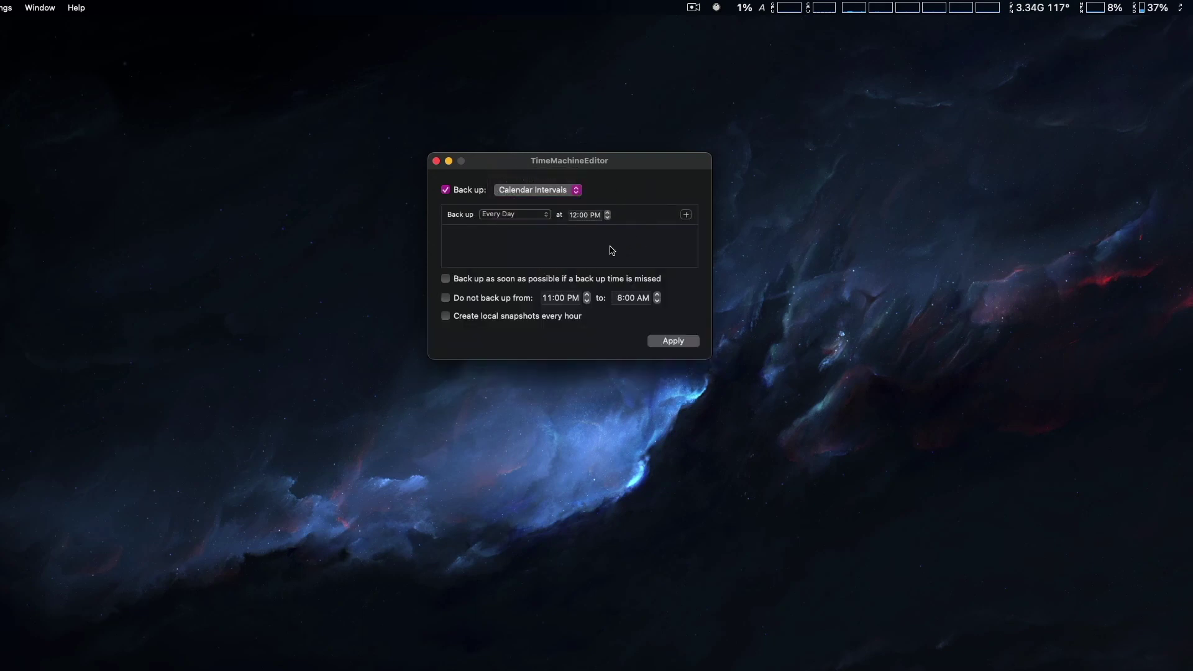
left_click(685, 216)
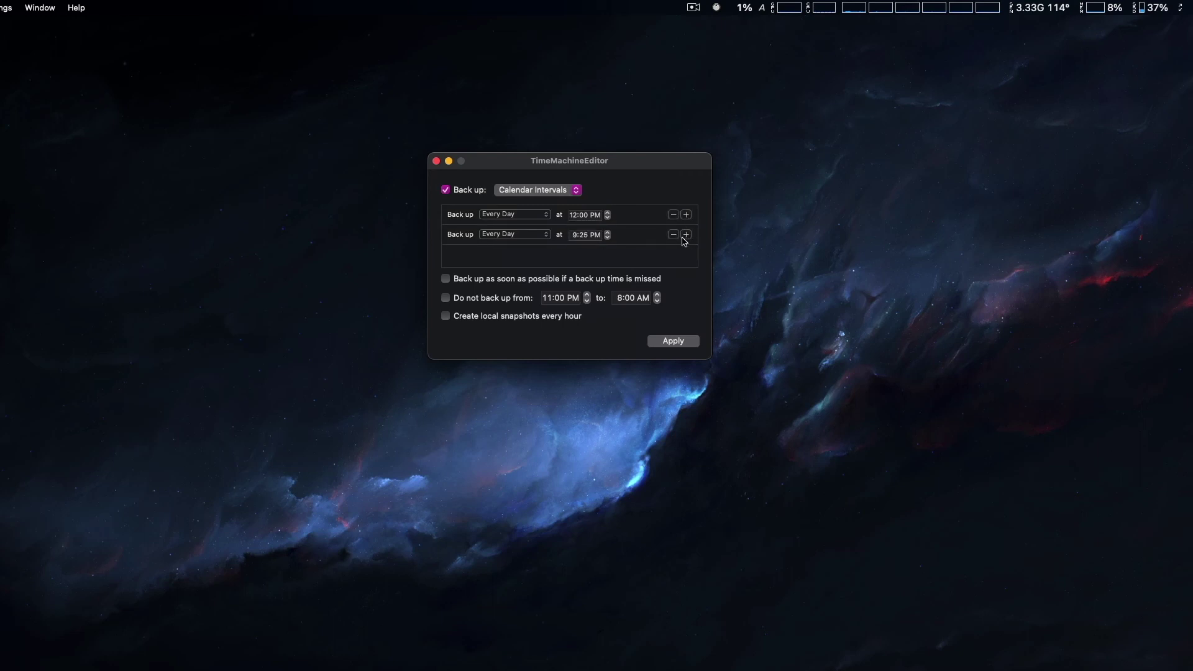
left_click(532, 236)
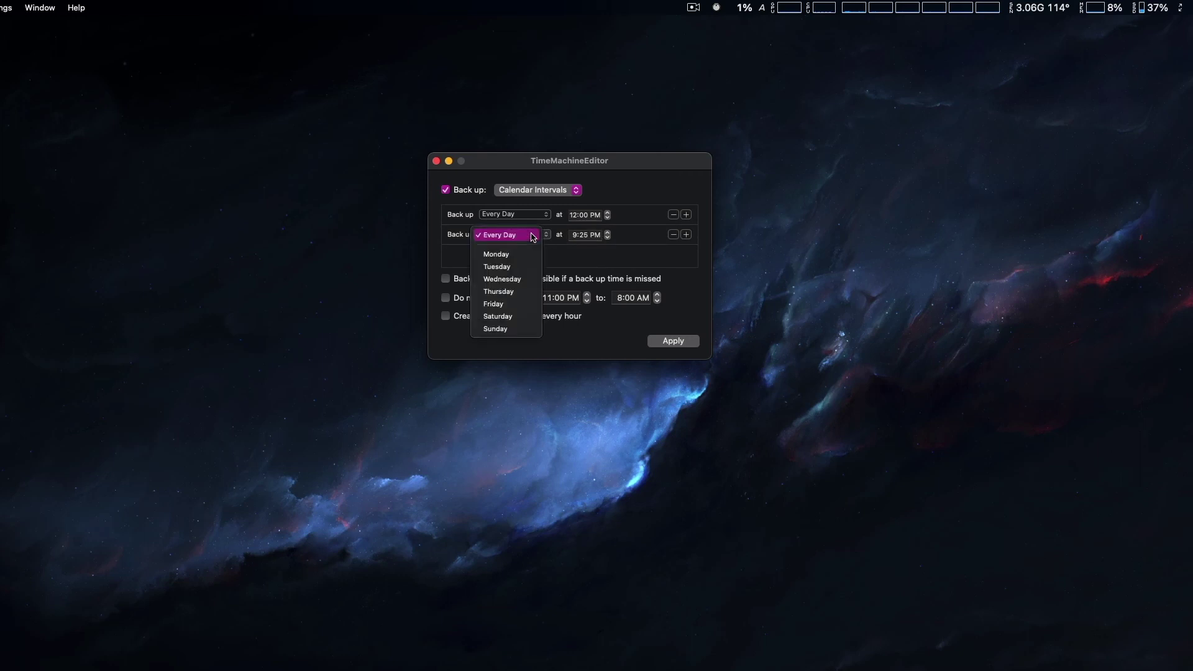
left_click(584, 263)
left_click(673, 235)
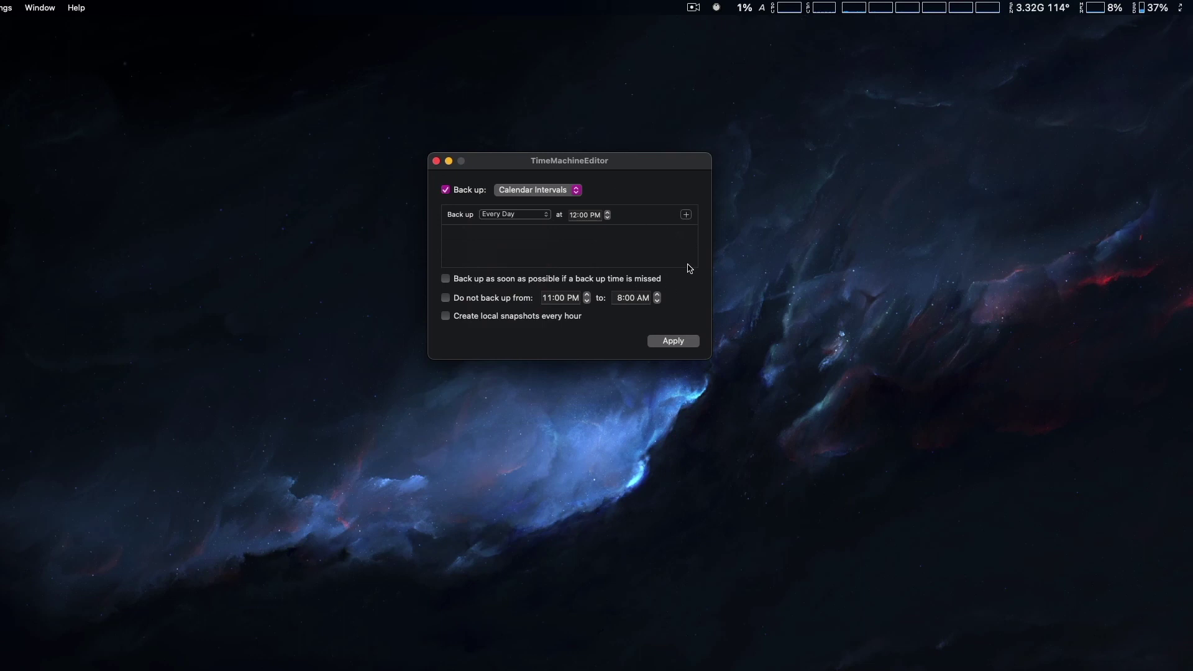
Turn off scheduled backups and quit TimeMachineEditor
left_click(446, 190)
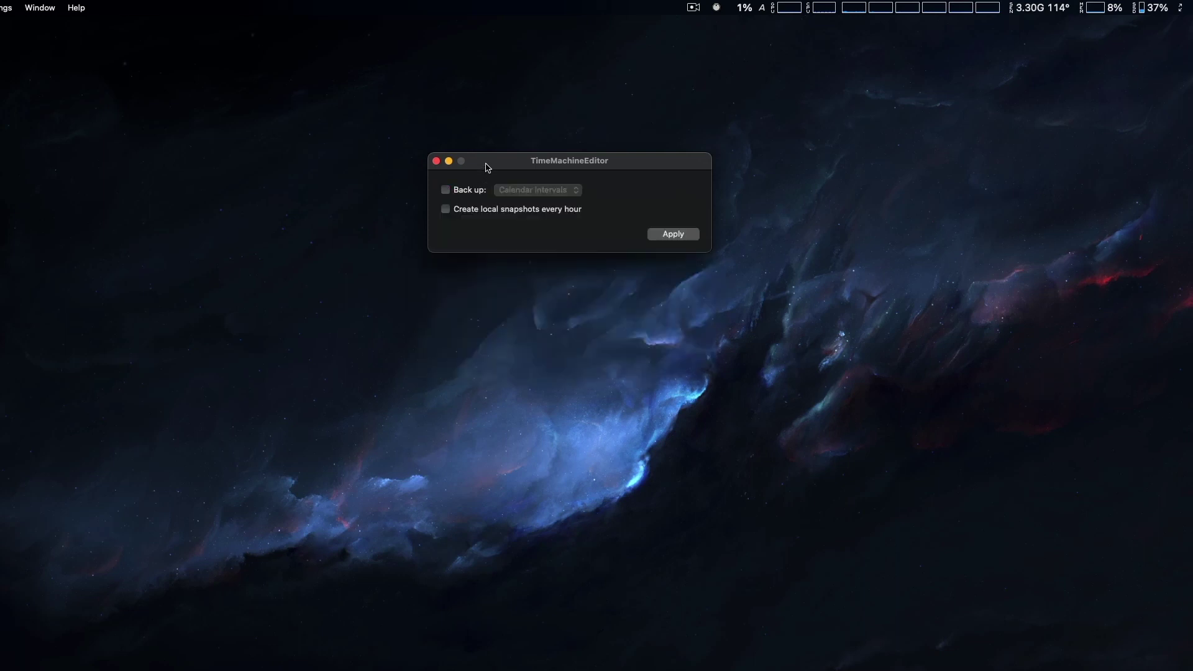
left_click_drag(489, 168, 475, 160)
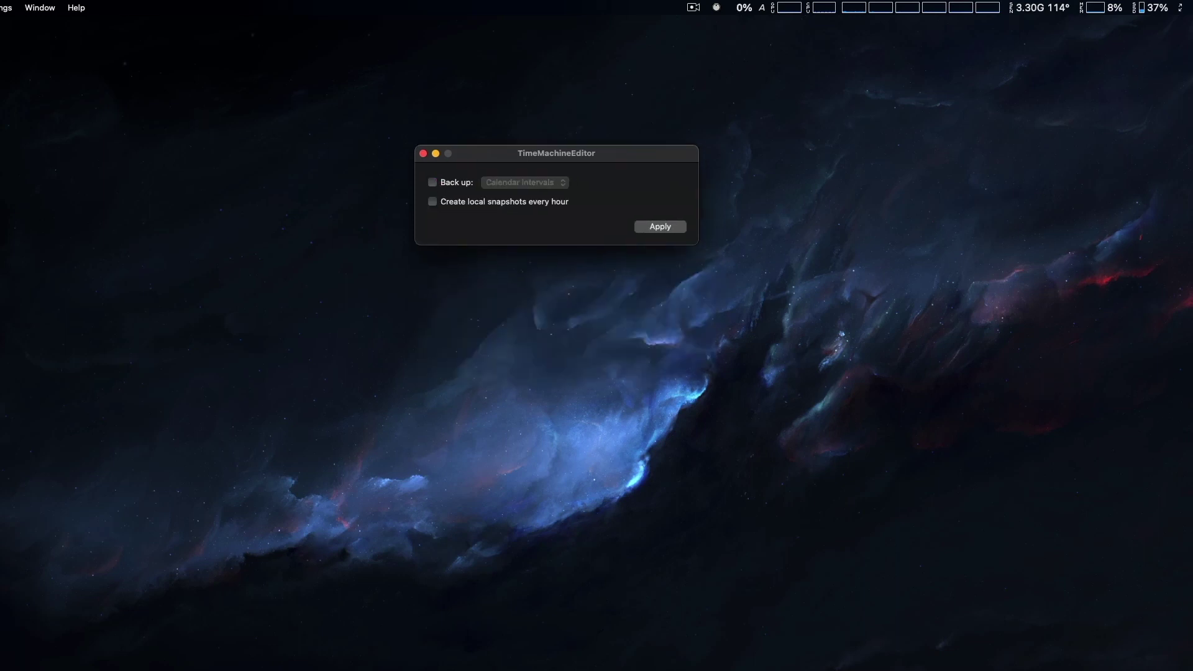
key("super+q")
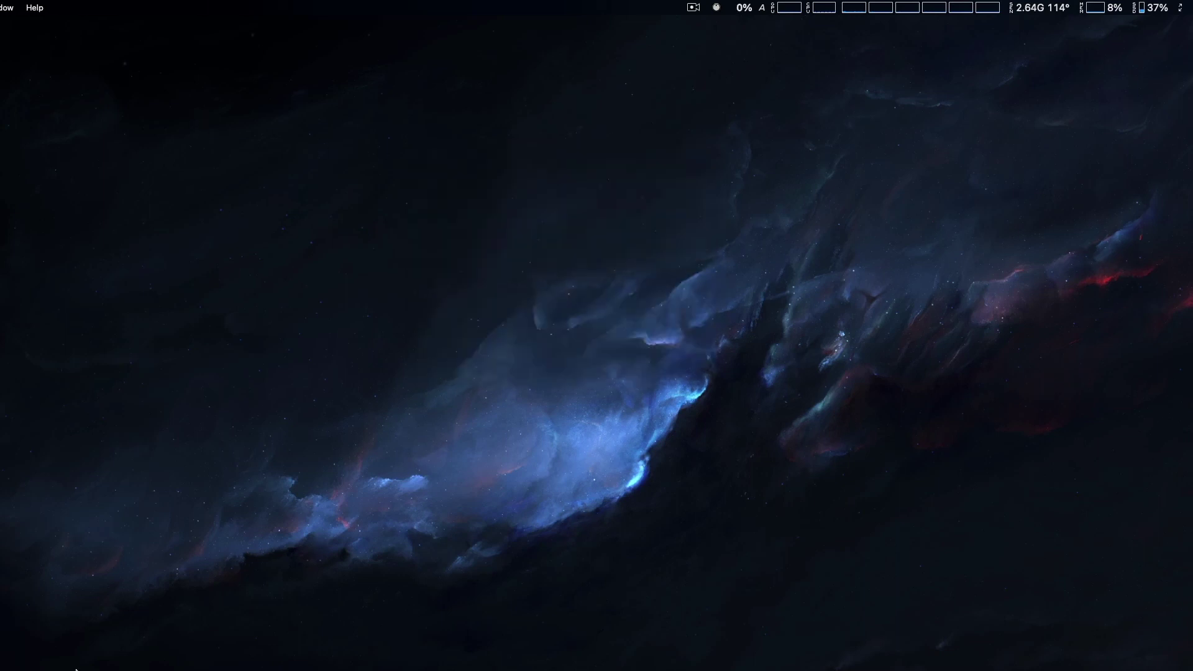
Open the App Store and search it for "time machine"
mouse_move(97, 646)
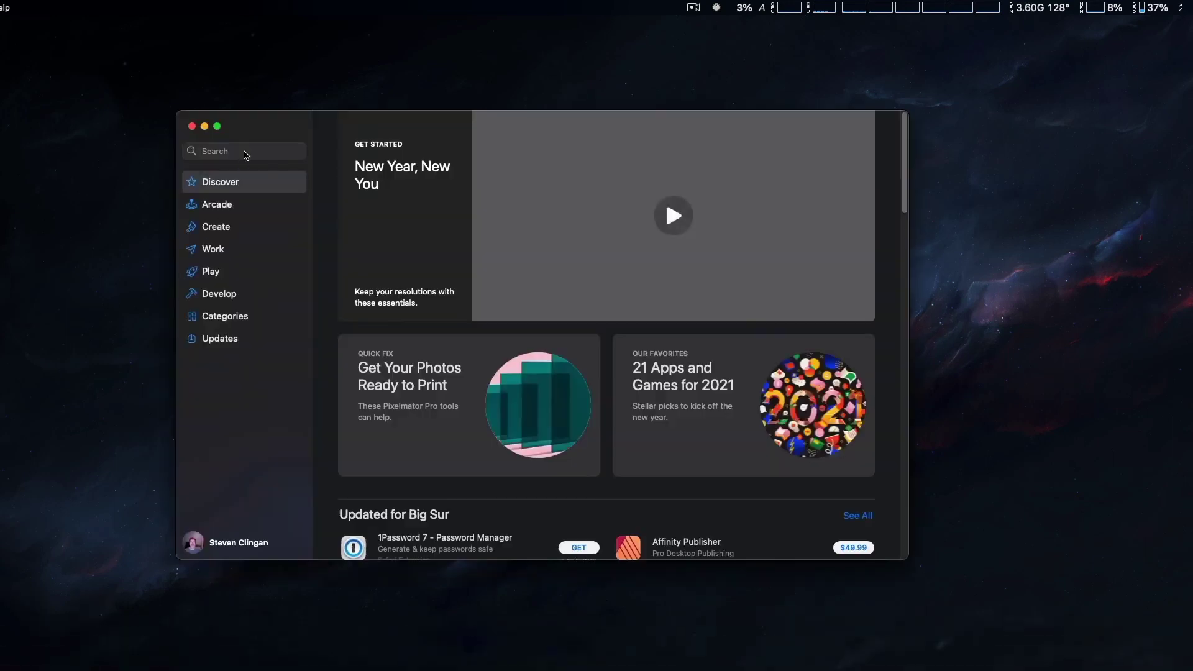
left_click(244, 152)
type("t")
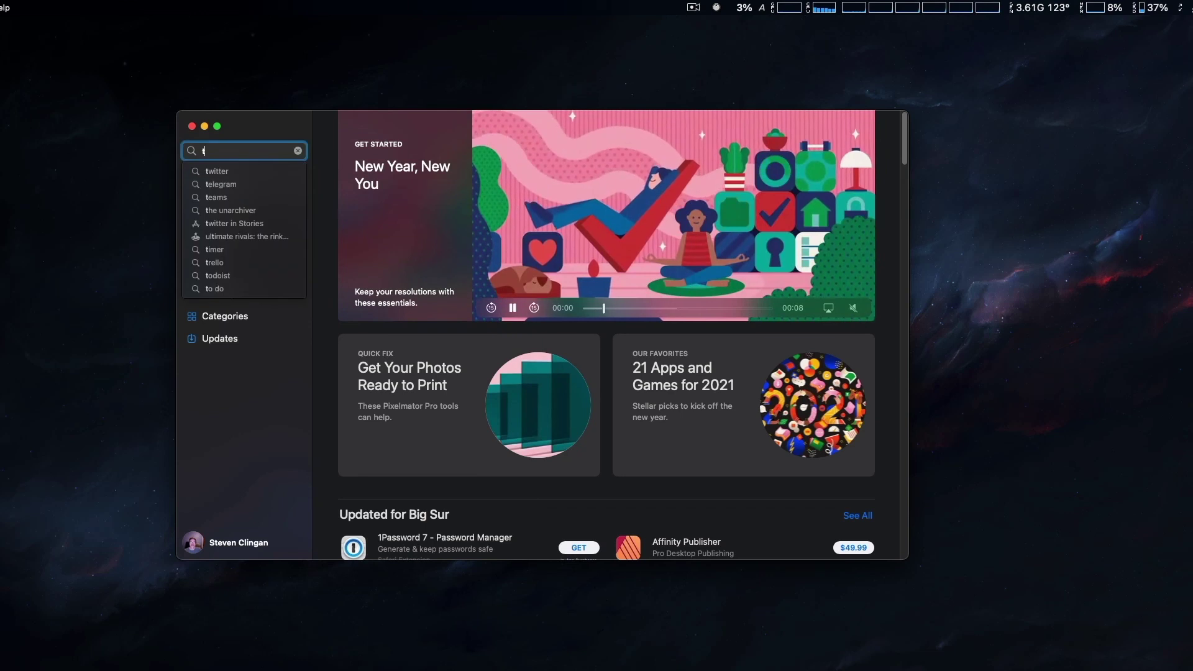
type("ime m")
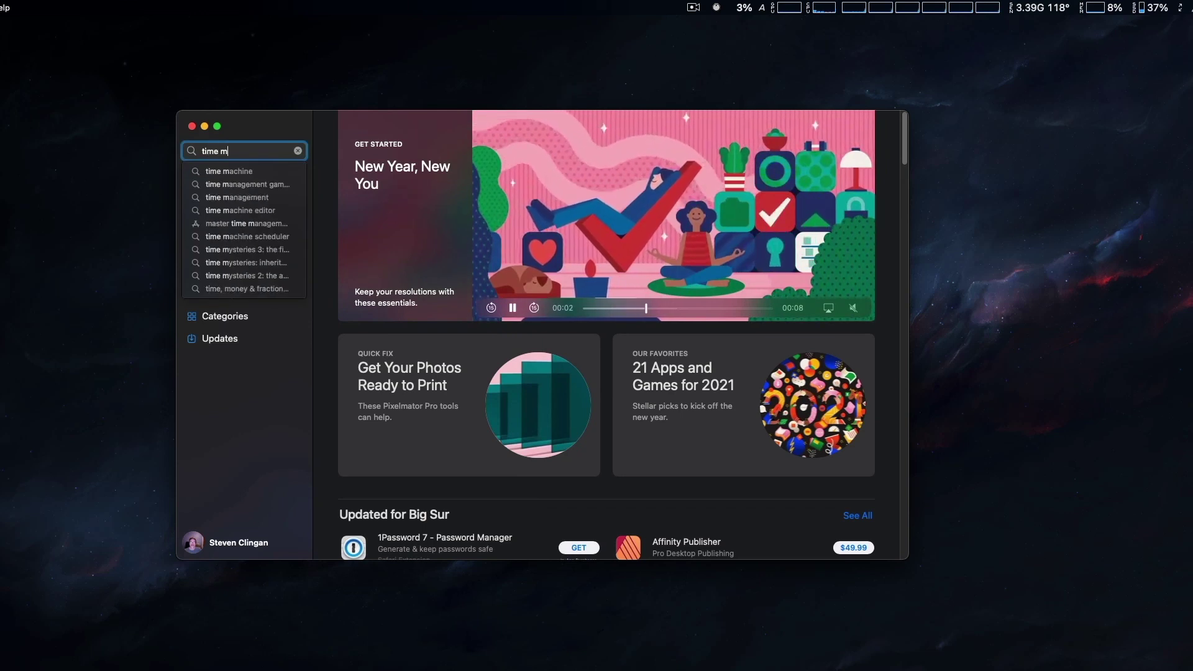
type("achine")
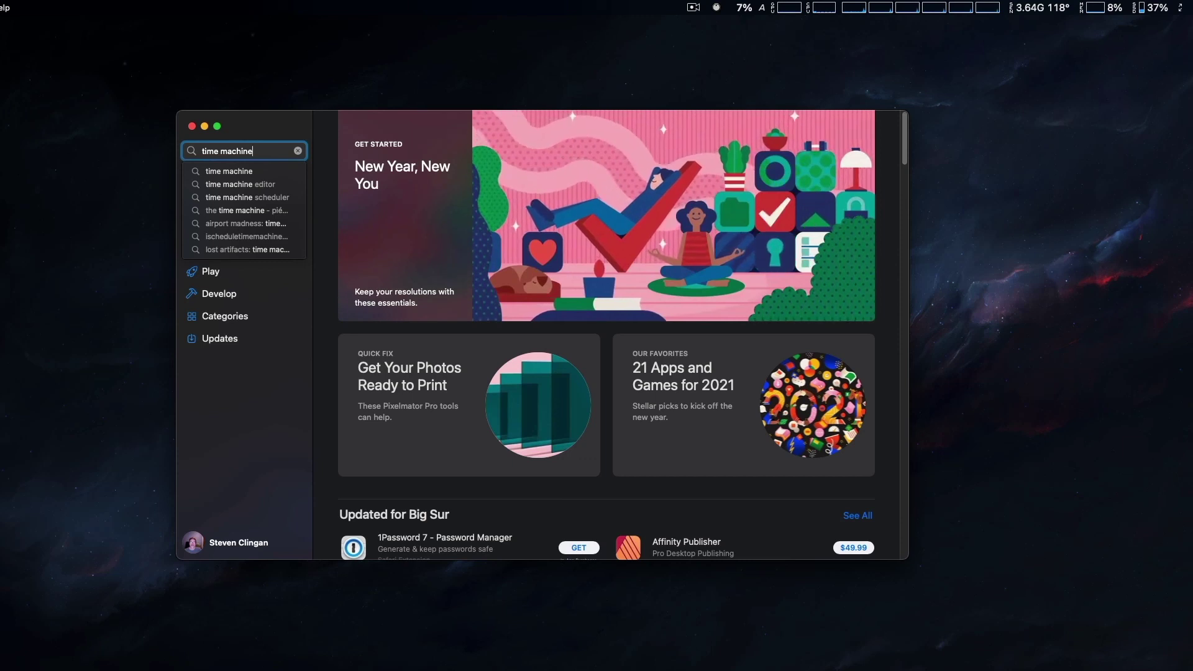
key("Return")
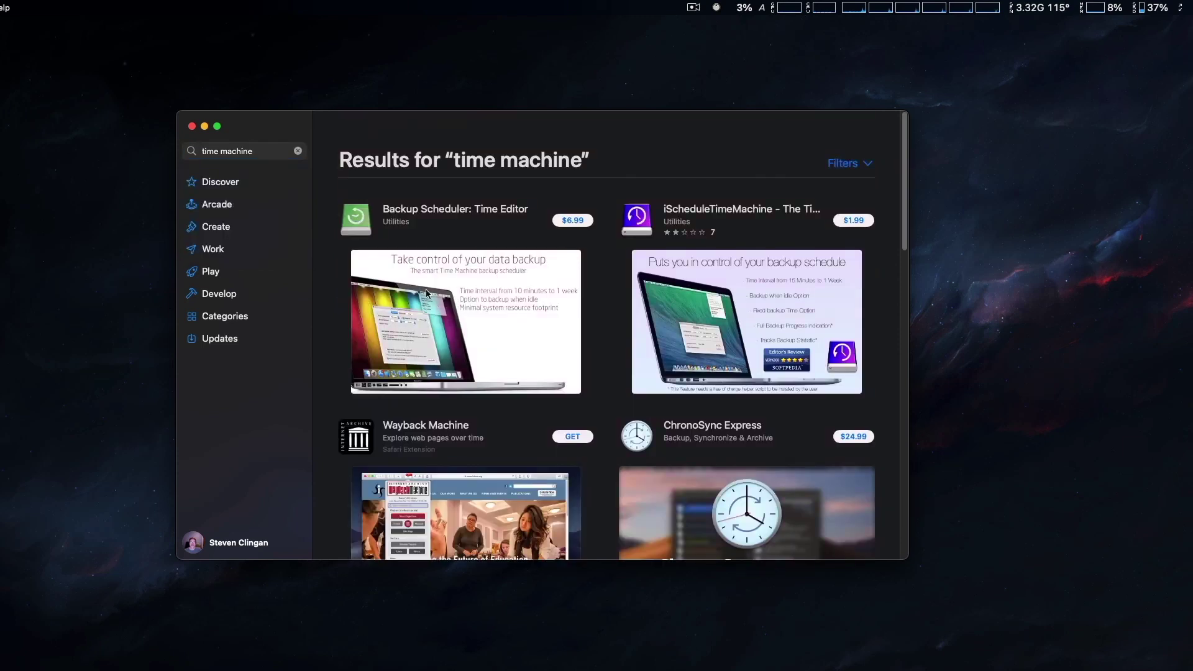
Review the iScheduleTimeMachine product page, including its description, and return to the search results
left_click(708, 286)
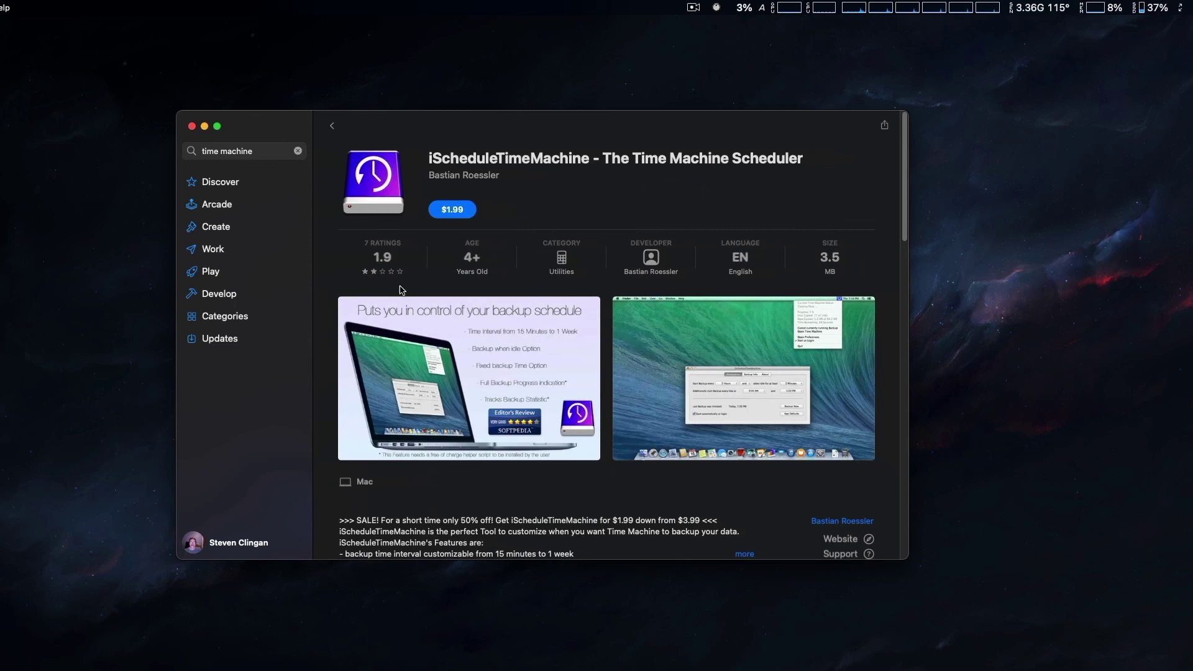
scroll(442, 348, "down", 5)
scroll(447, 348, "up", 6)
left_click(332, 125)
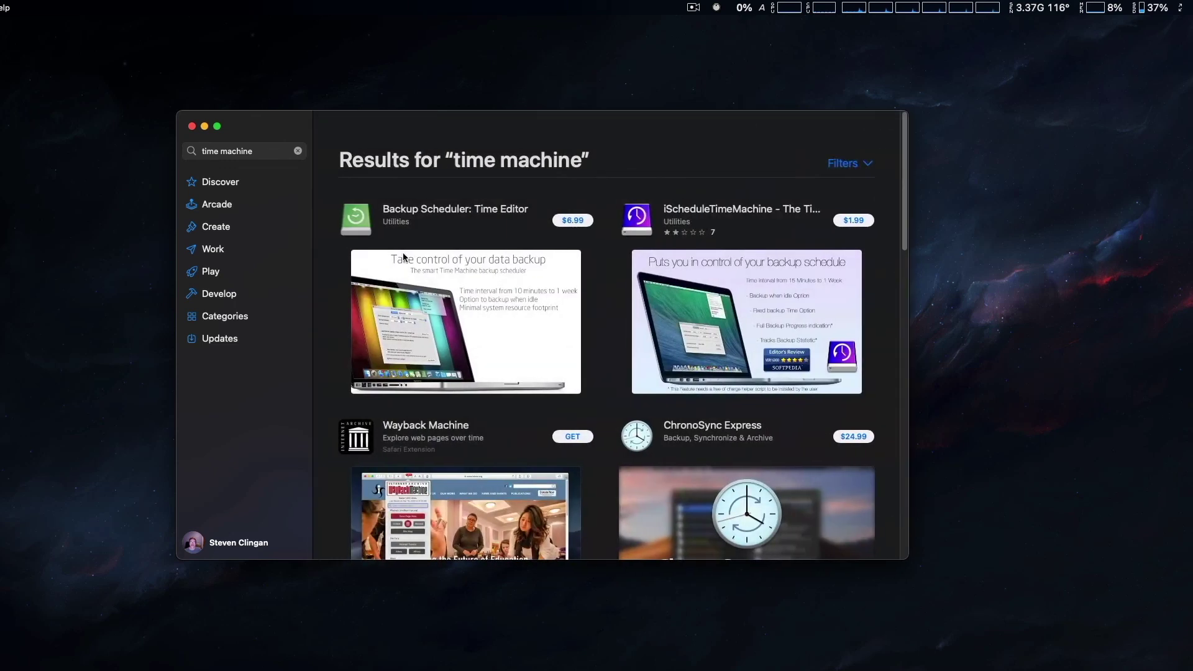
Open the Backup Scheduler: Time Editor page and browse its enlarged screenshots through Backup disk and Help, ending back at Settings
left_click(442, 285)
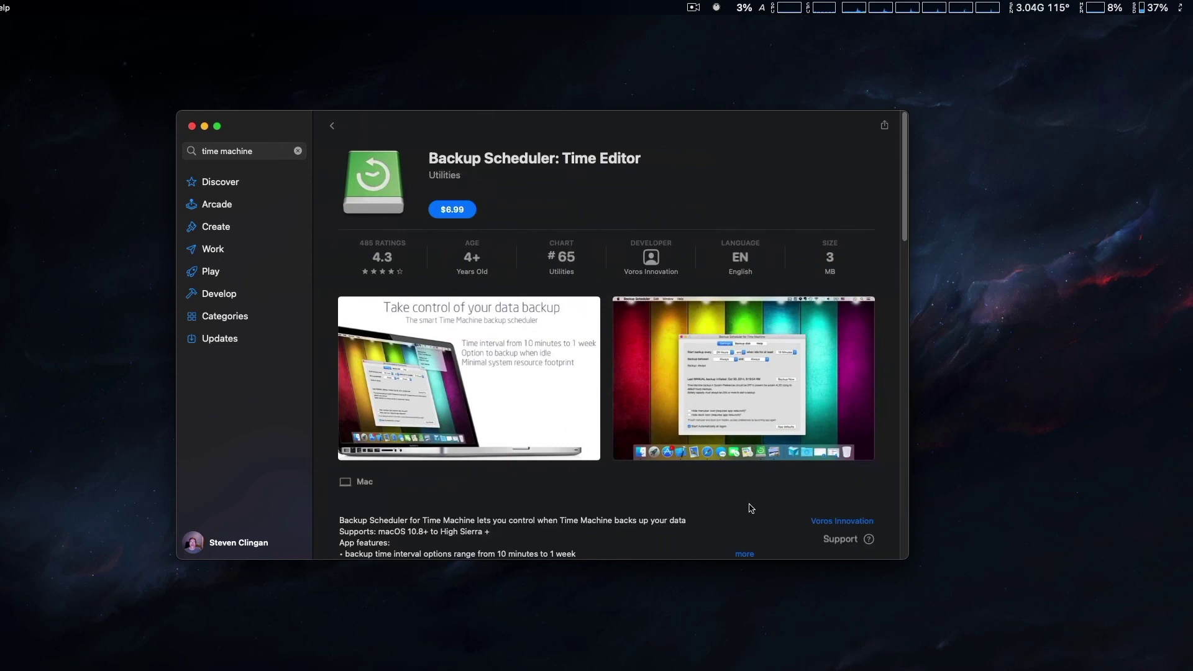
left_click(763, 388)
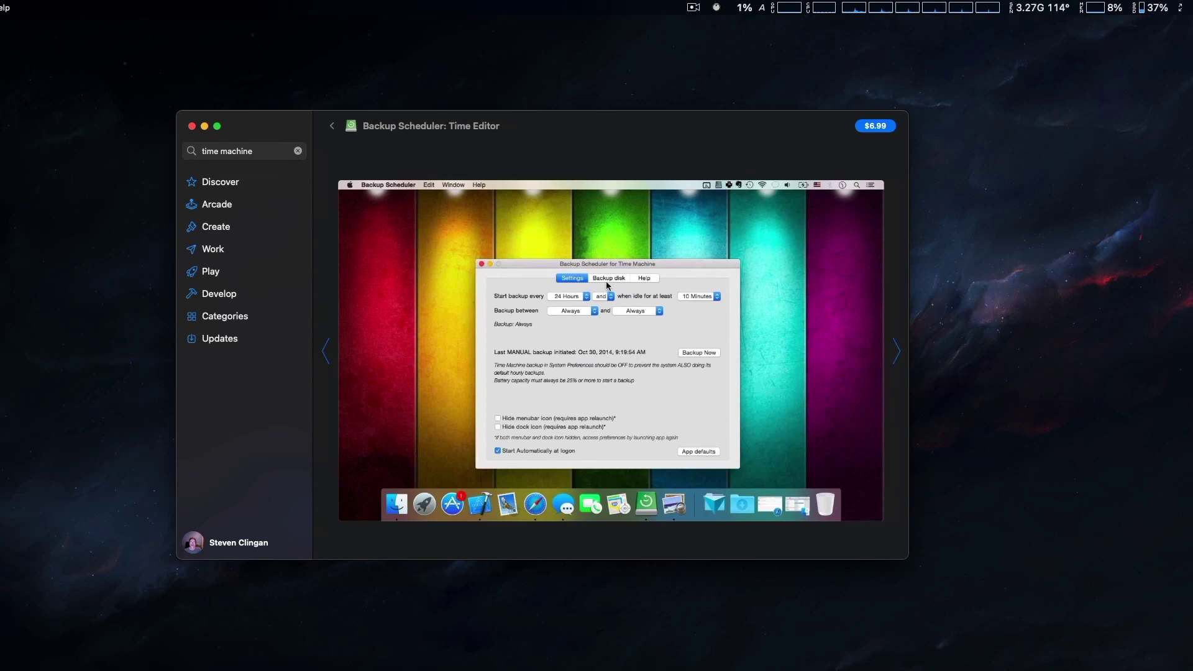
left_click(896, 352)
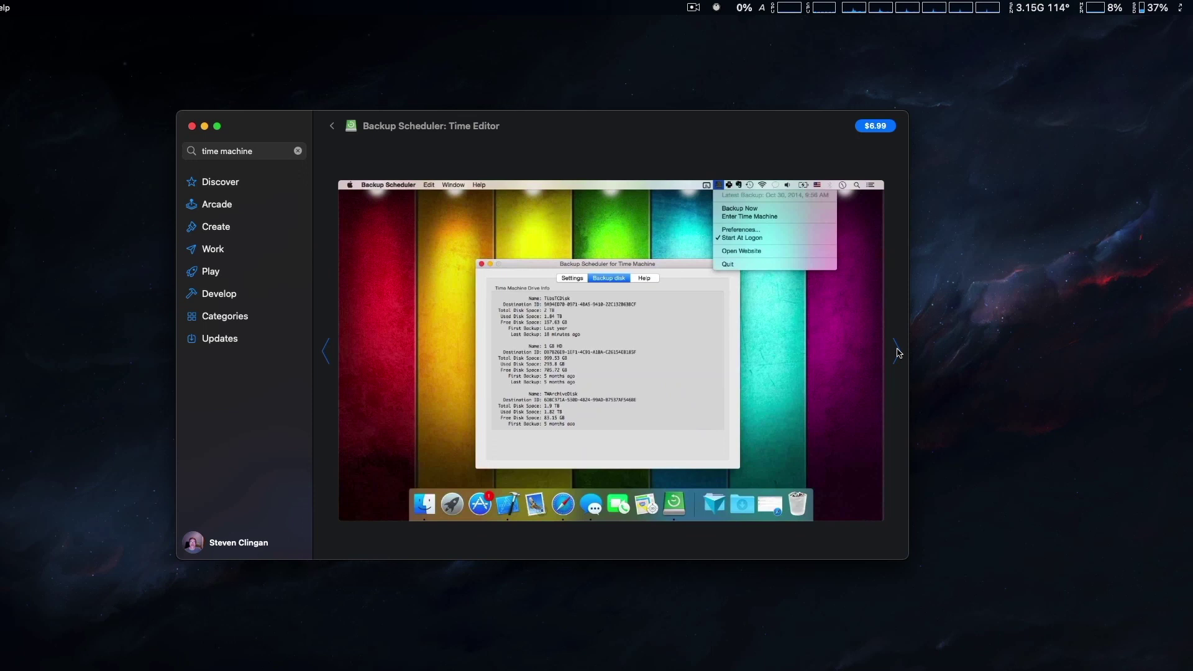
left_click(897, 353)
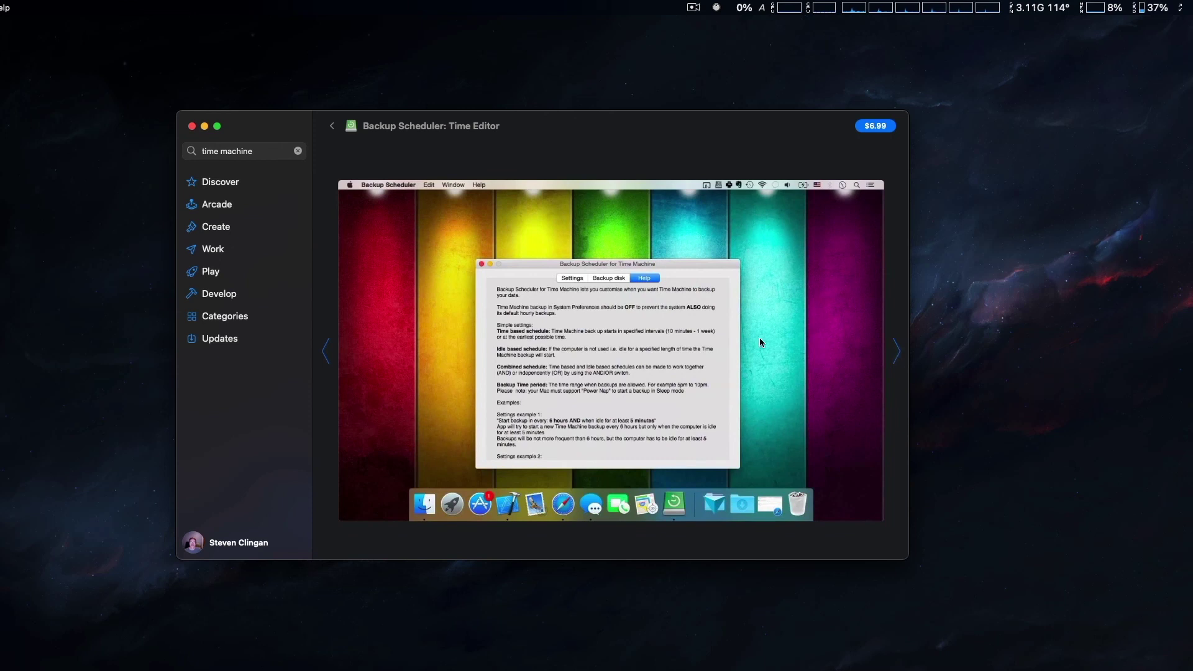
left_click(325, 353)
left_click(324, 353)
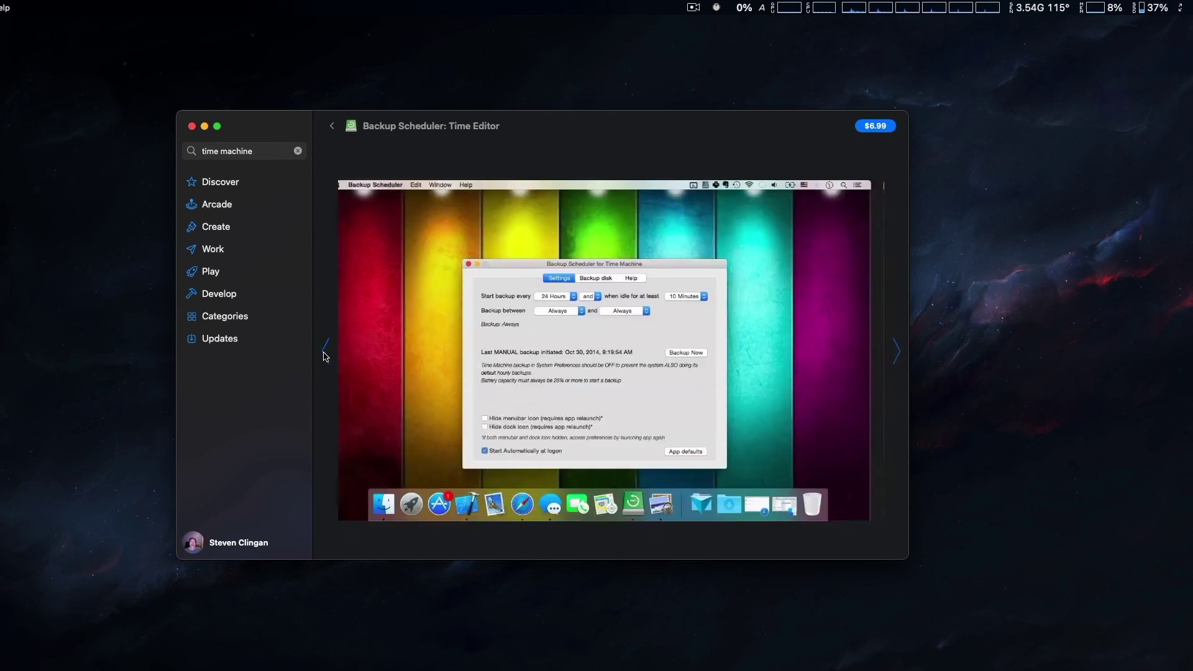